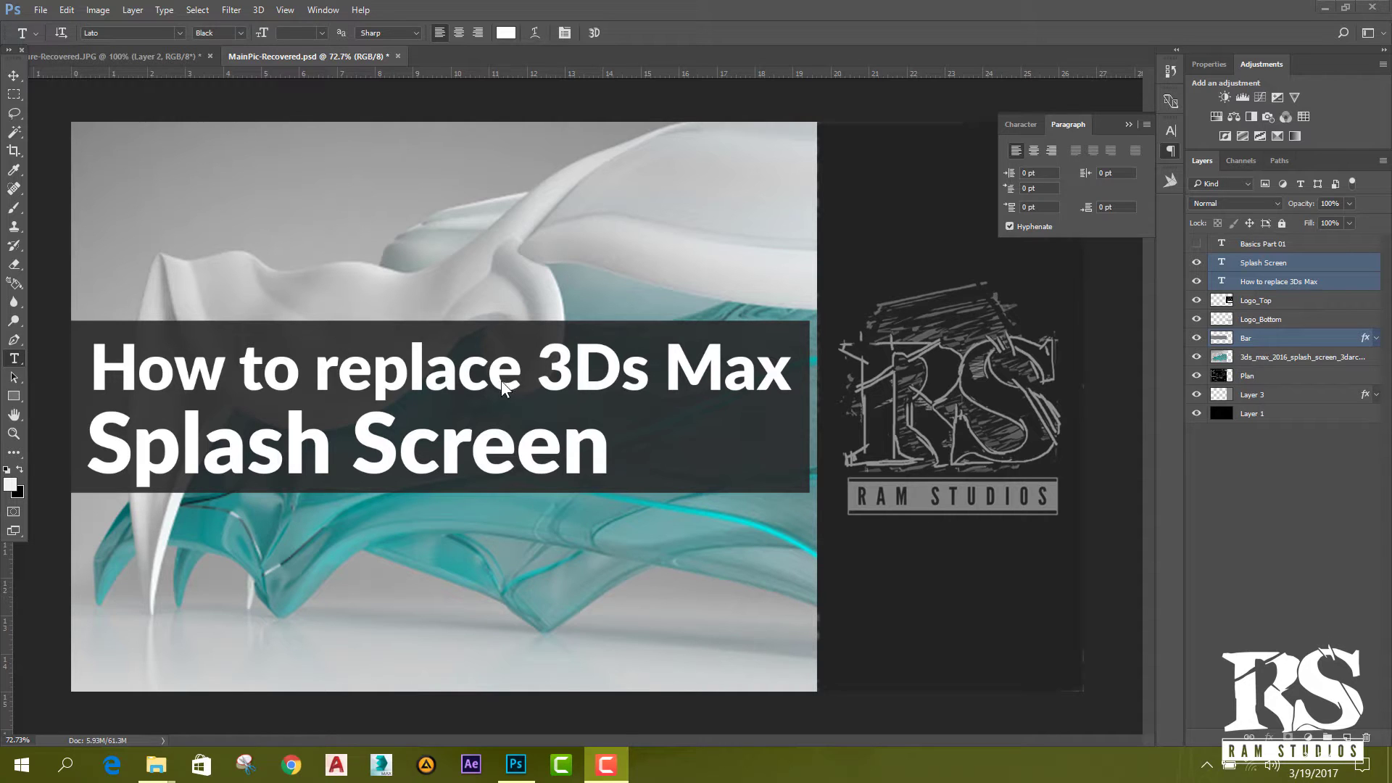
- Minimize Photoshop, open Snipping Tool and launch 3ds Max 2015
left_click(1330, 7)
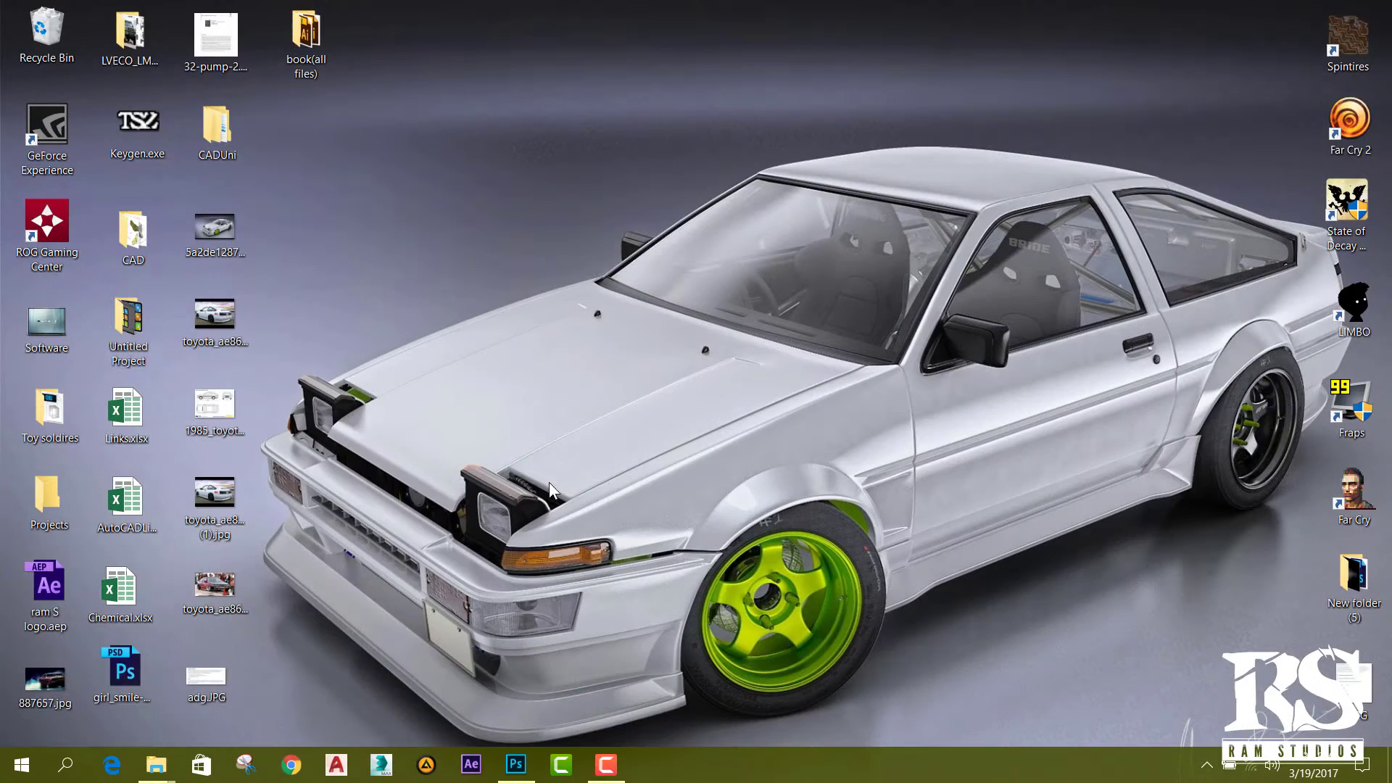
left_click(247, 766)
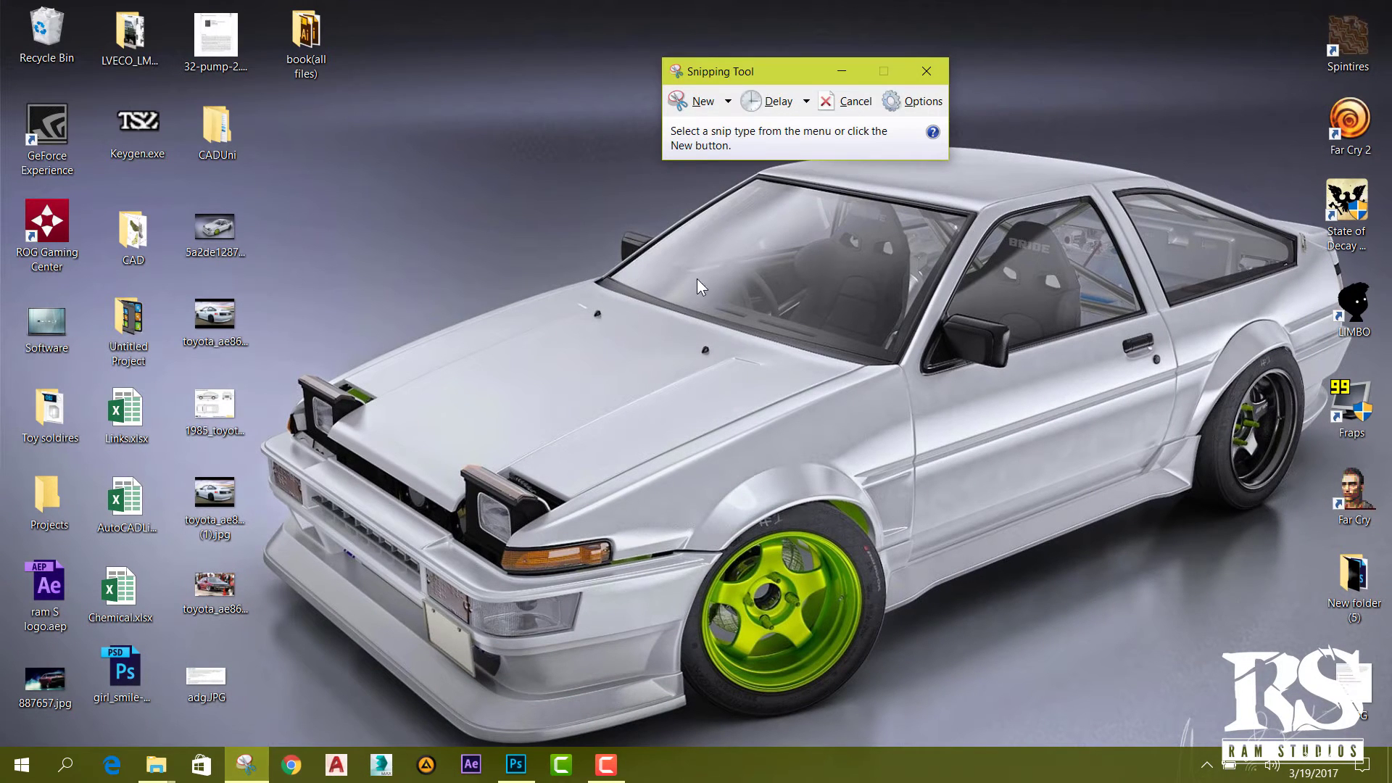
left_click(65, 765)
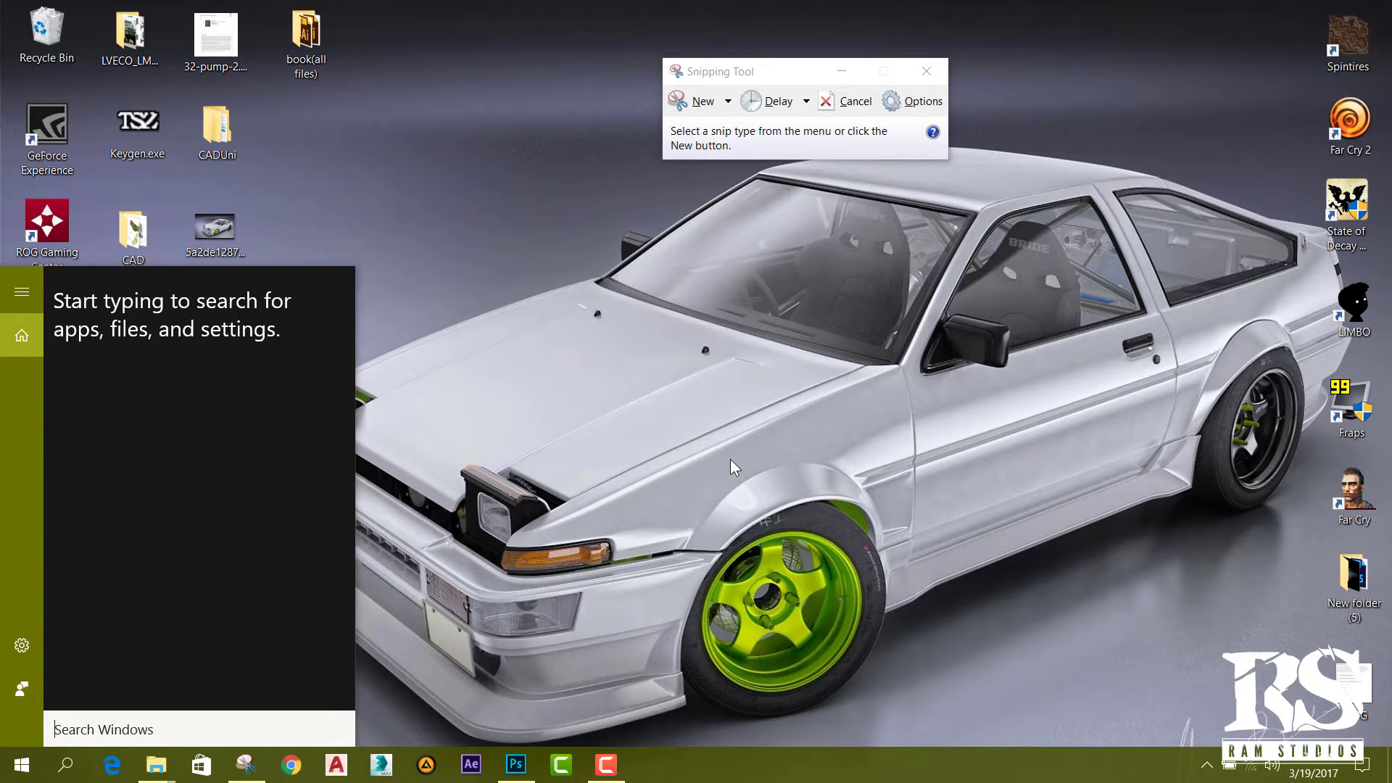
left_click(730, 459)
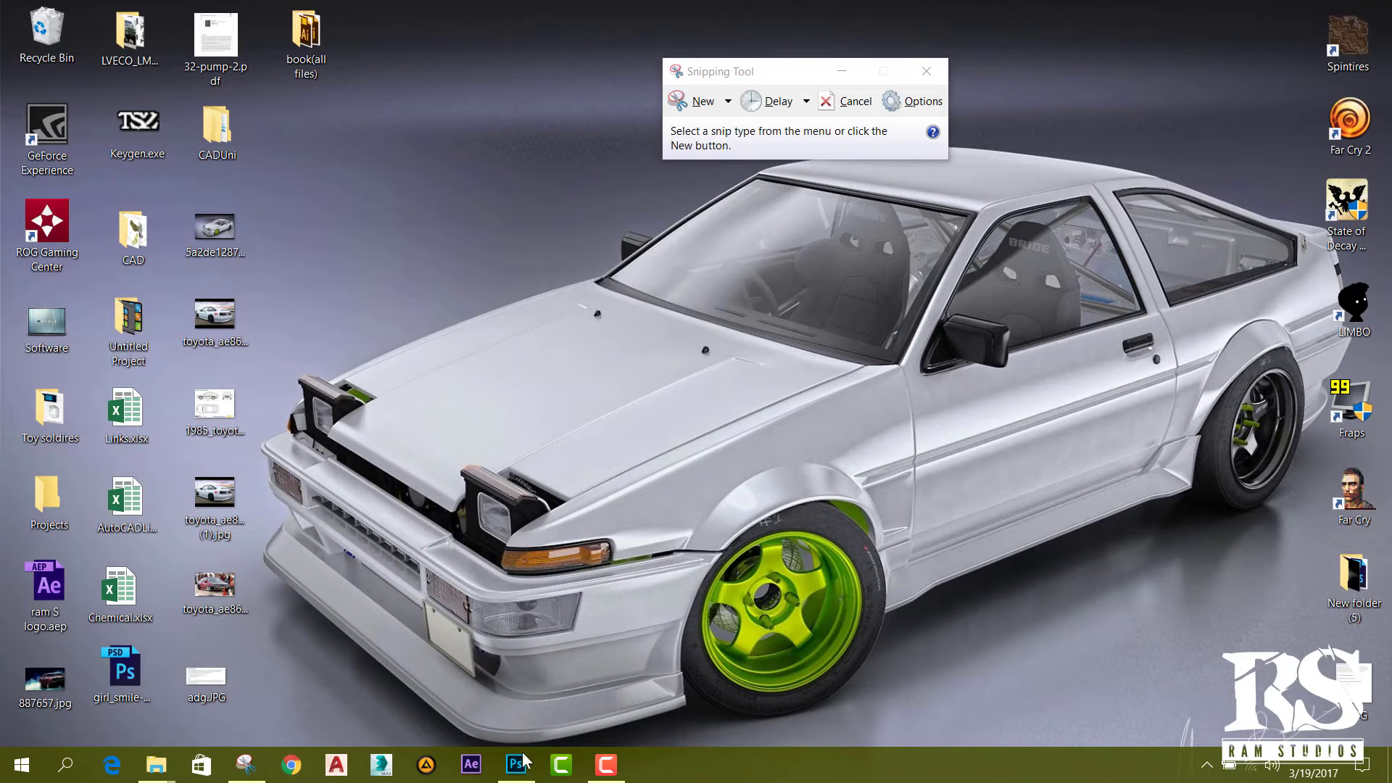
left_click(385, 763)
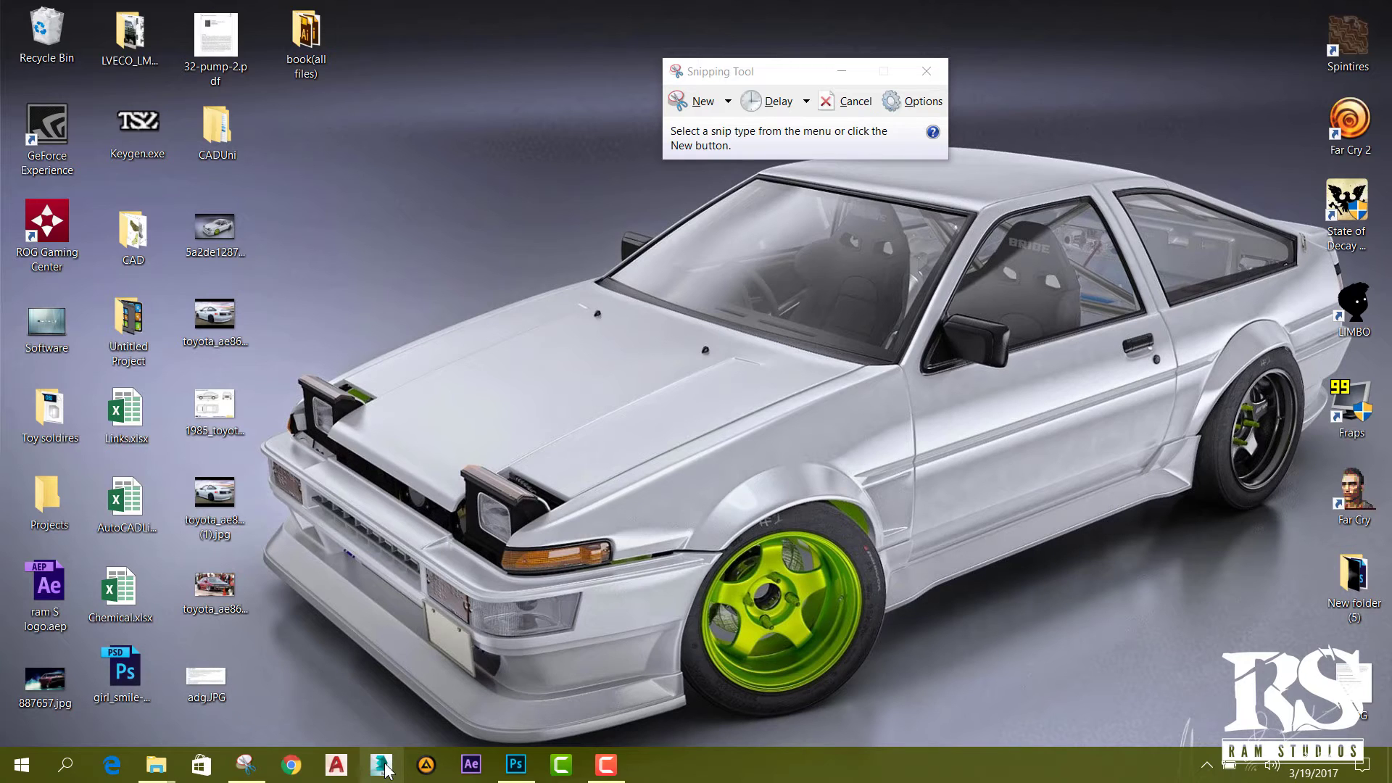
- Snip the 3ds Max splash screen and save it as Capture.JPG
left_click(698, 108)
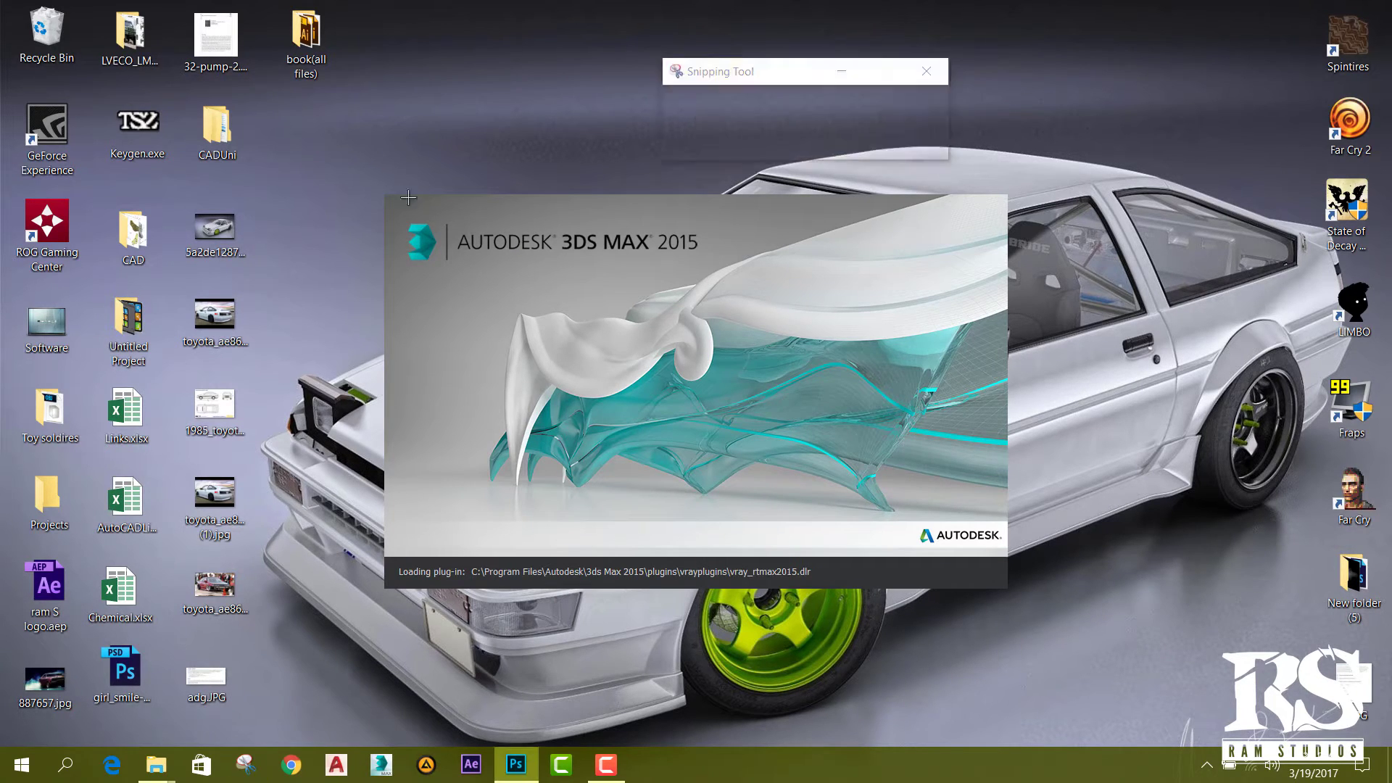
left_click_drag(377, 182, 1015, 598)
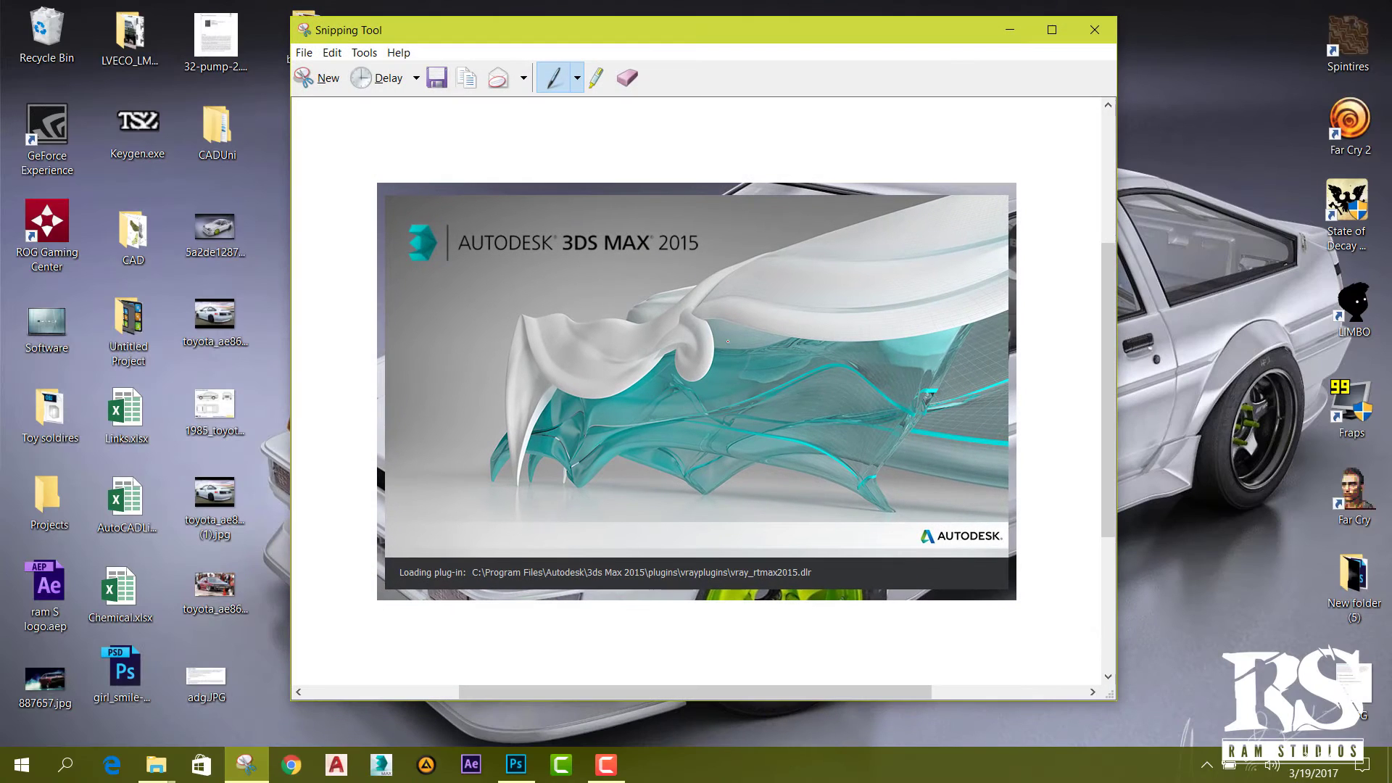
left_click(436, 78)
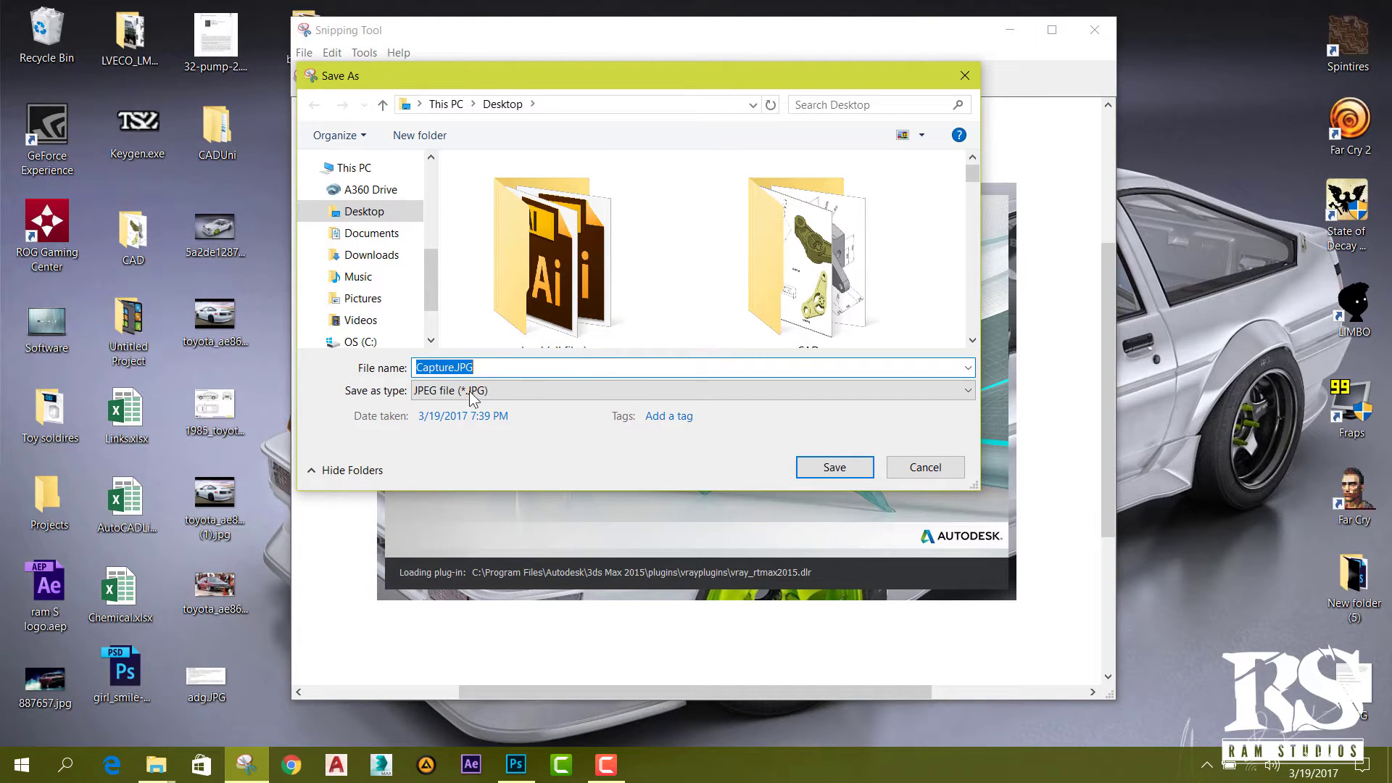
left_click(826, 471)
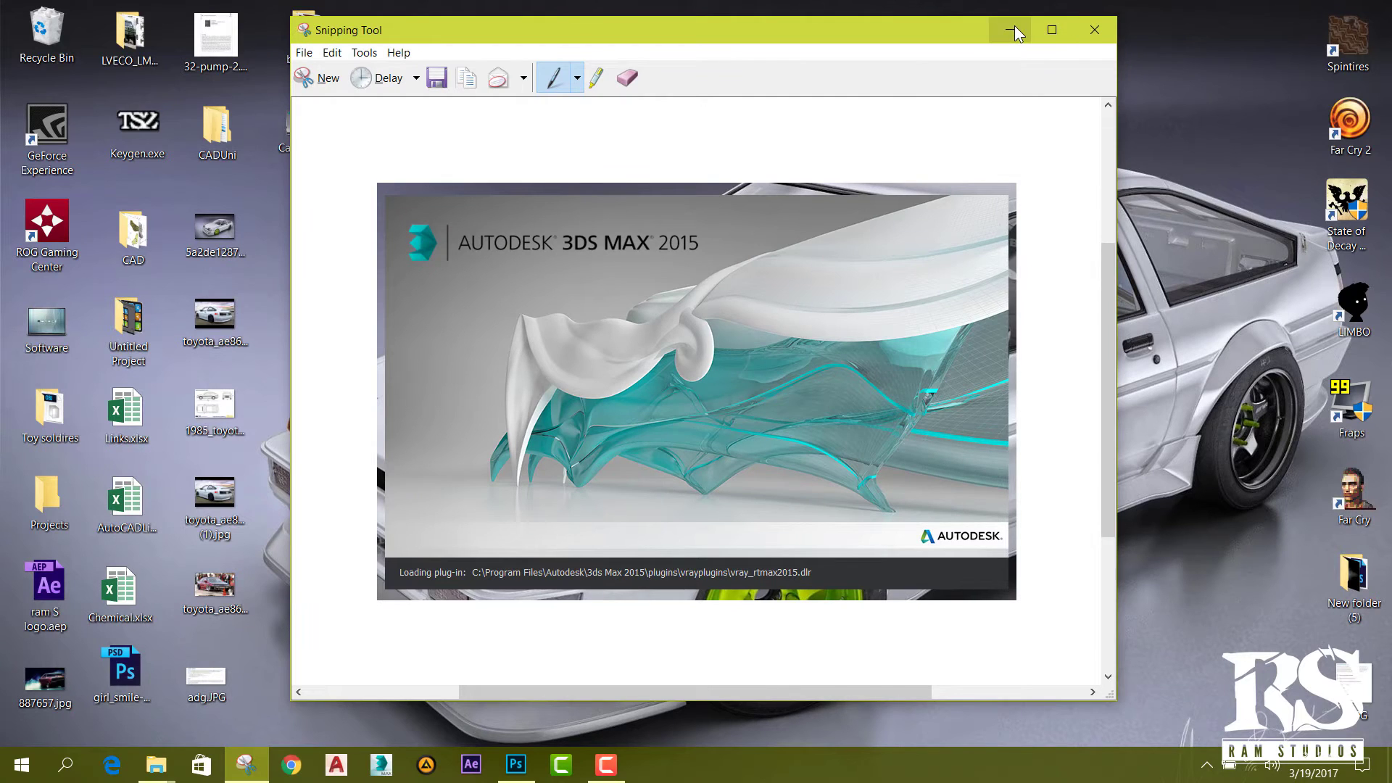
left_click(1013, 29)
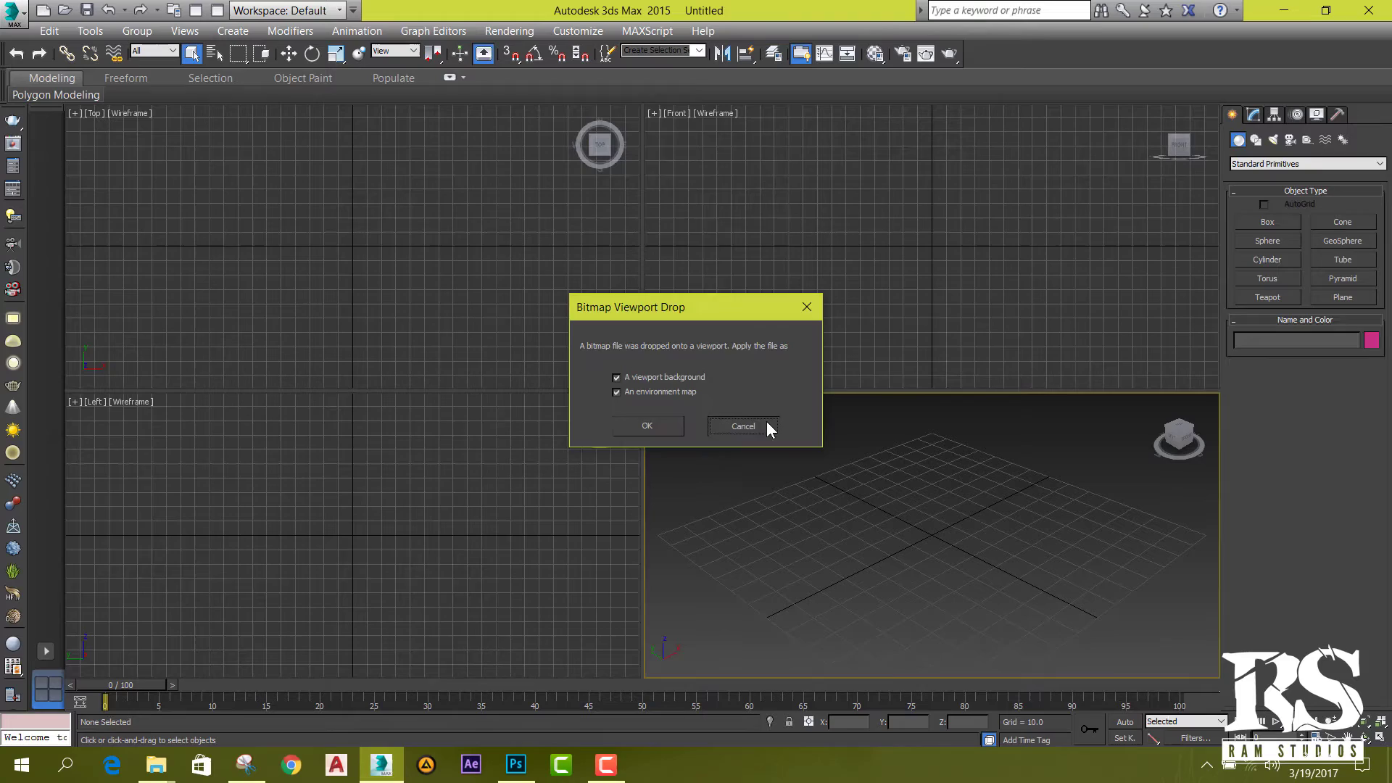
- Cancel the Bitmap Viewport Drop prompt without applying the bitmap
left_click(767, 428)
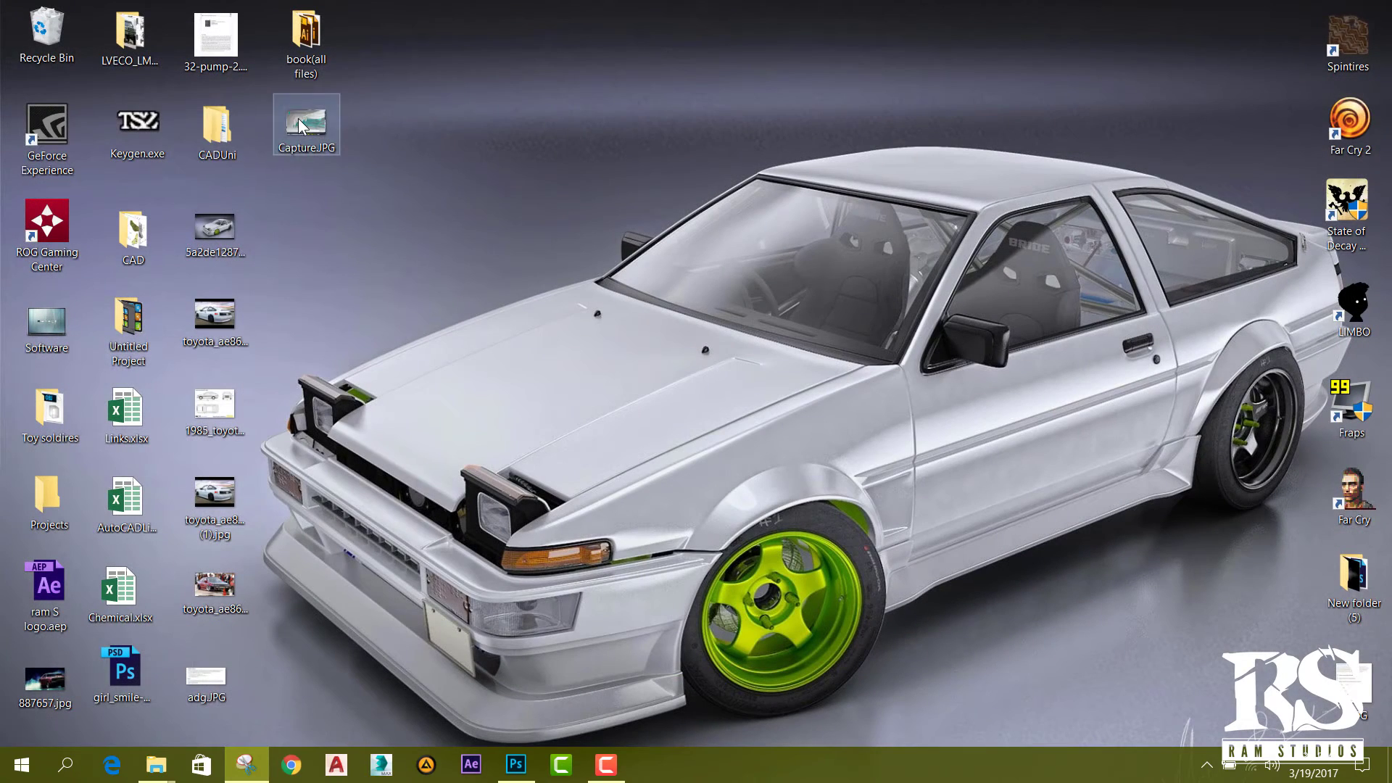
- Open Capture.JPG in Photoshop through Camera Raw's Open Image
left_click_drag(298, 119, 447, 53)
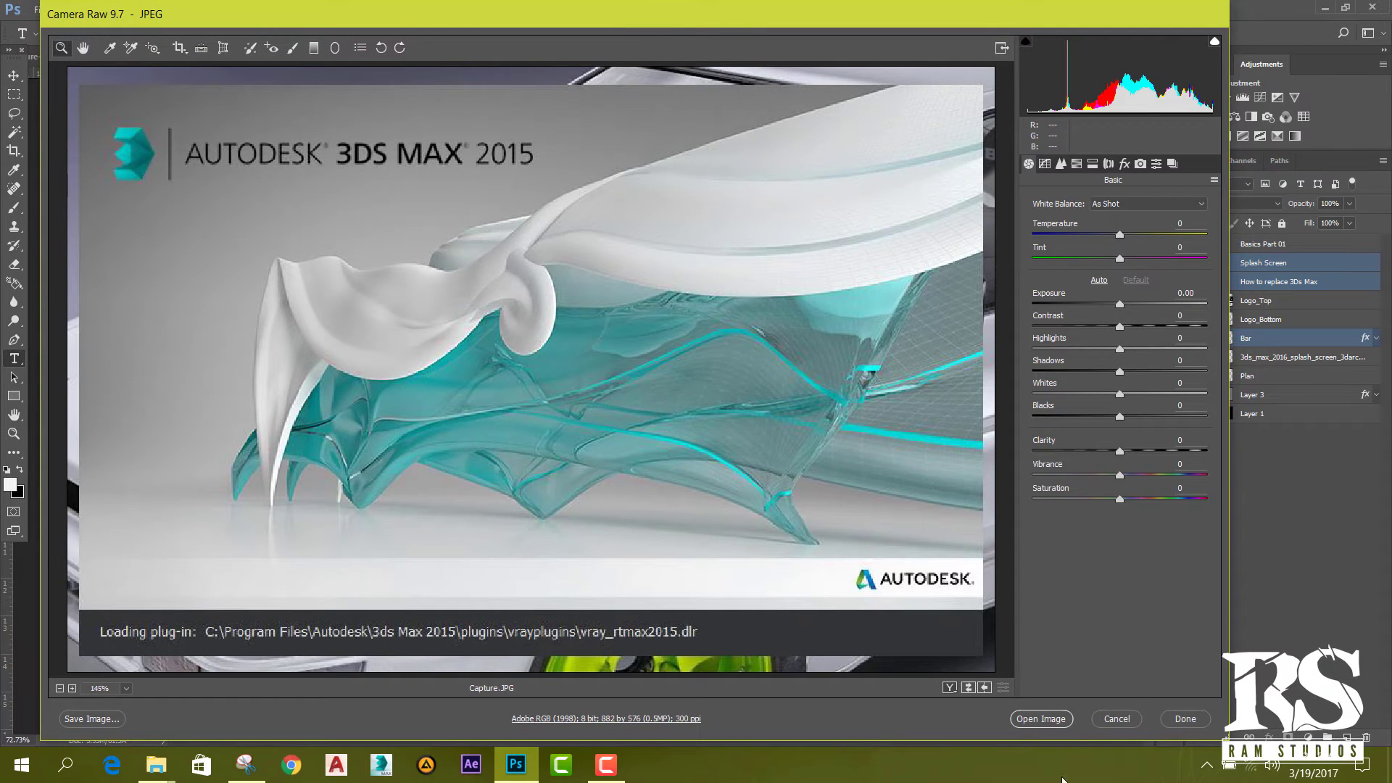
left_click(1042, 719)
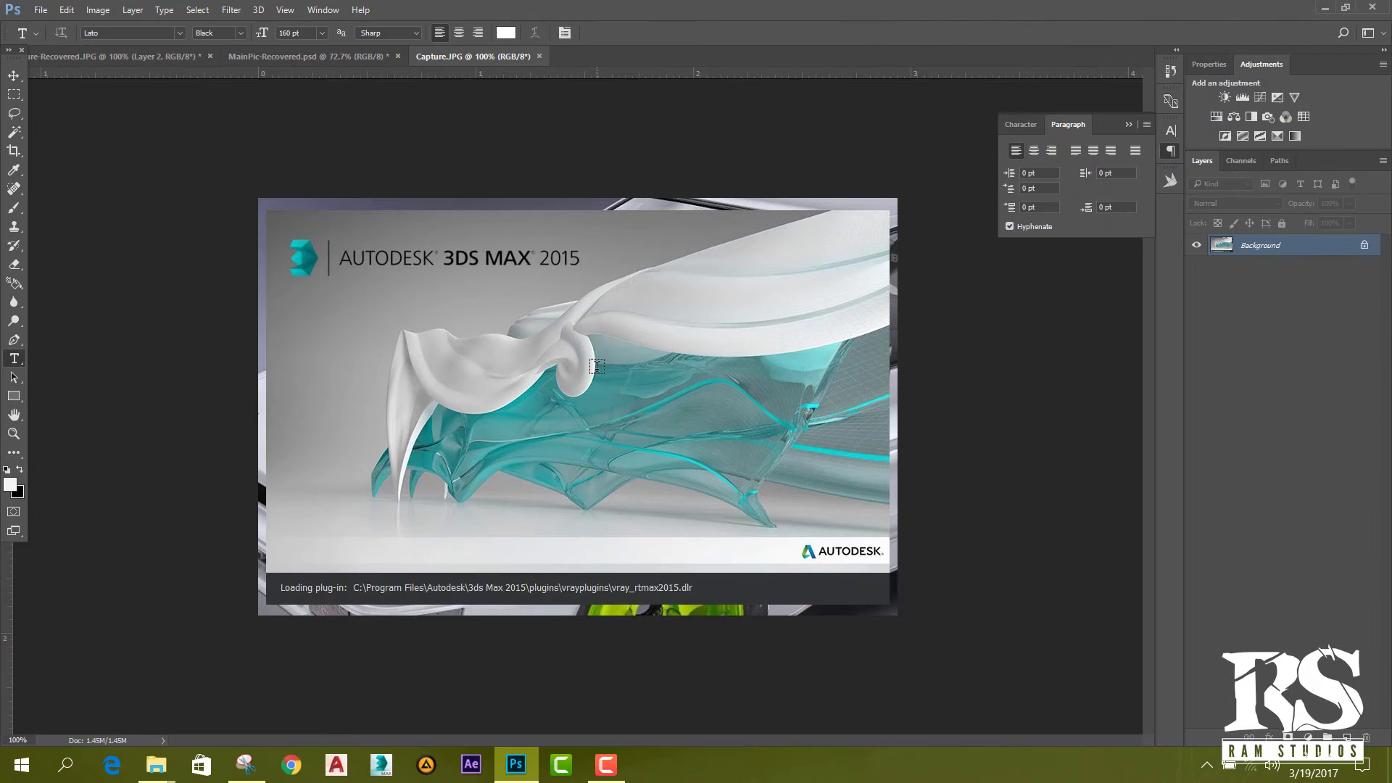
- Crop Capture.JPG to the splash artwork, trimming the loading strip and desktop edges
key("ctrl+0")
left_click(14, 150)
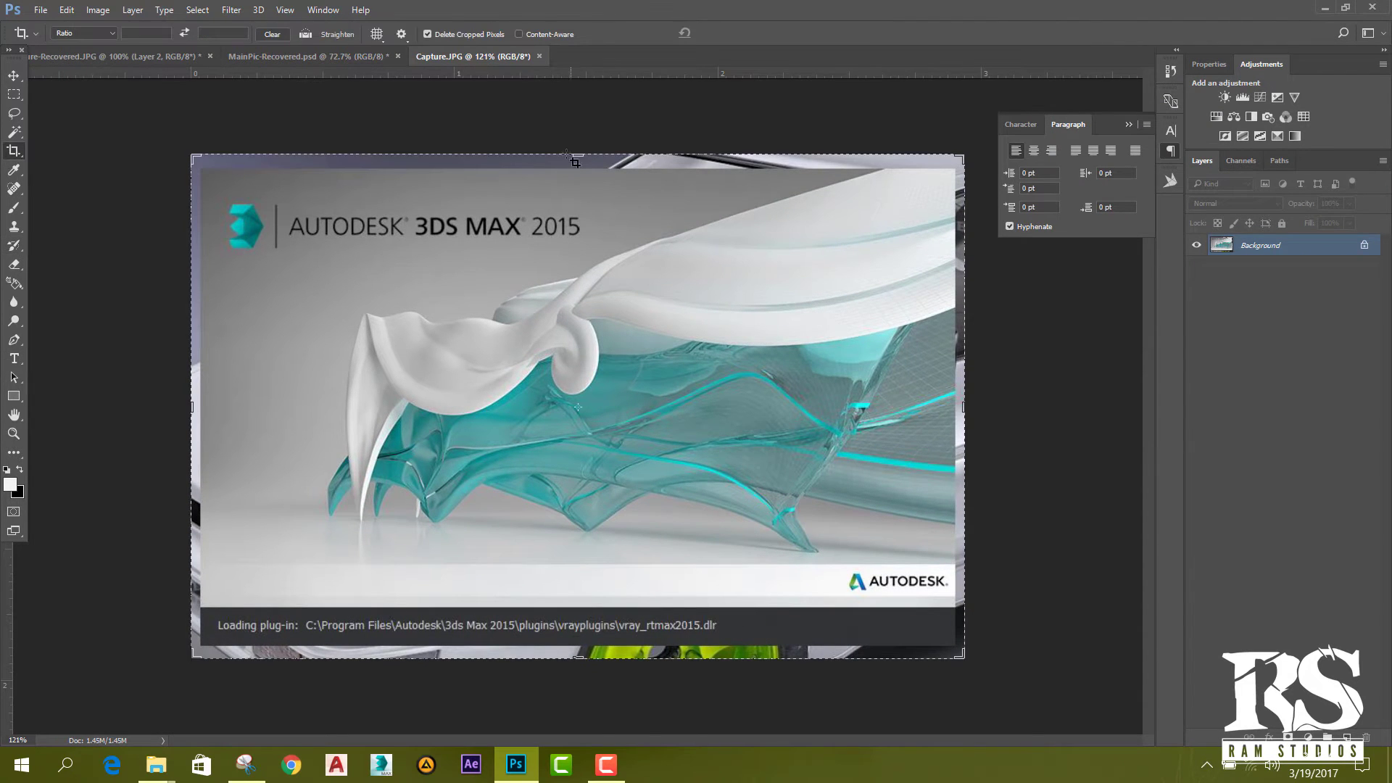
left_click_drag(577, 158, 593, 159)
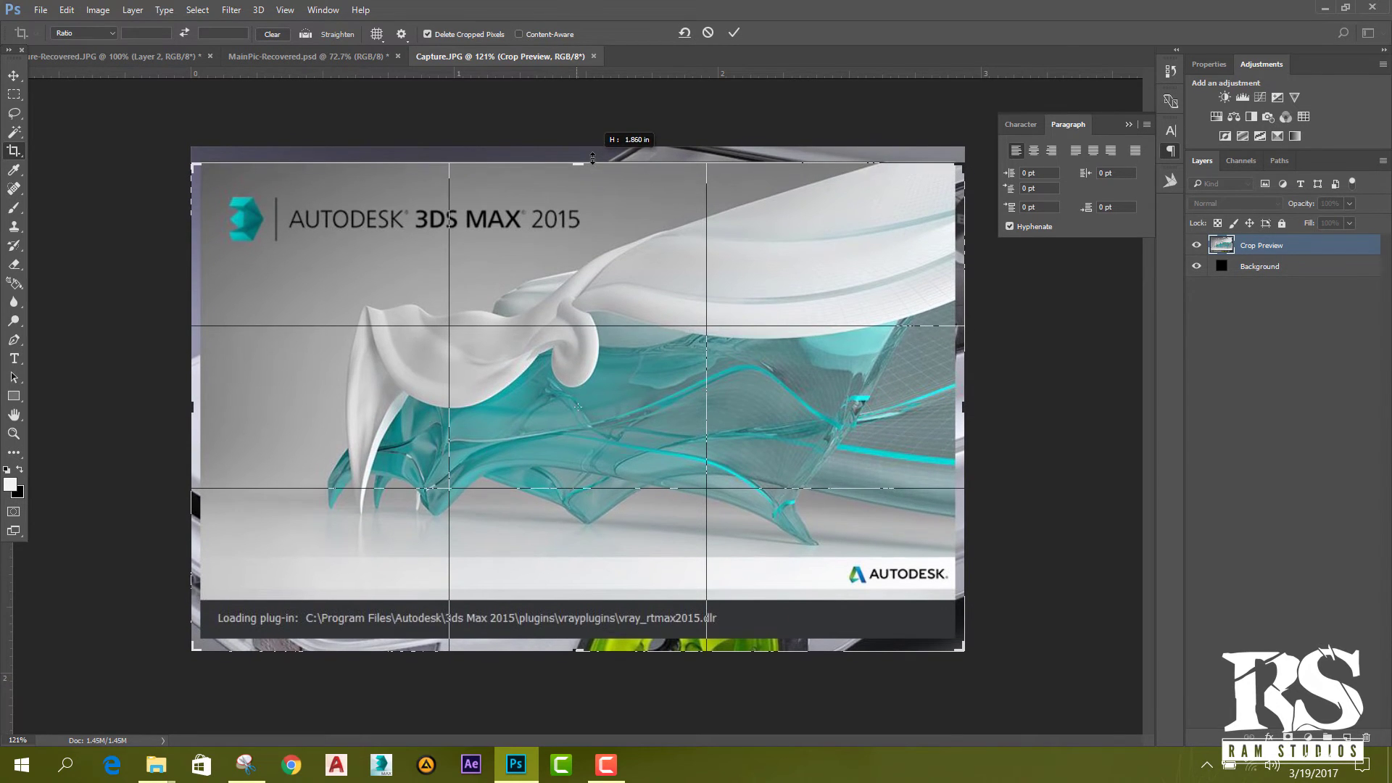
left_click_drag(589, 232, 589, 232)
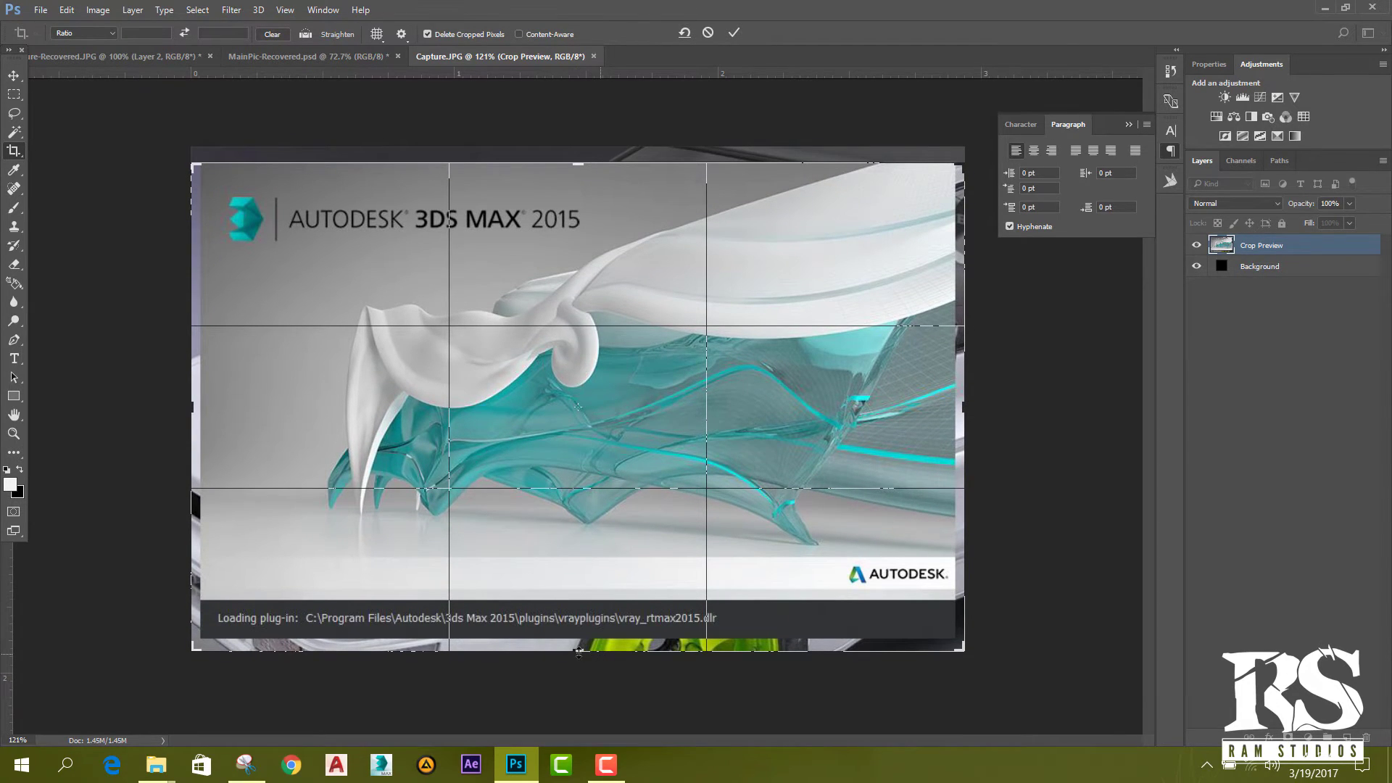
mouse_move(578, 650)
left_mouse_down()
mouse_move(599, 626)
mouse_move(598, 651)
mouse_move(611, 625)
left_mouse_up()
left_click_drag(961, 407, 960, 408)
left_click_drag(197, 403, 201, 406)
left_click(733, 32)
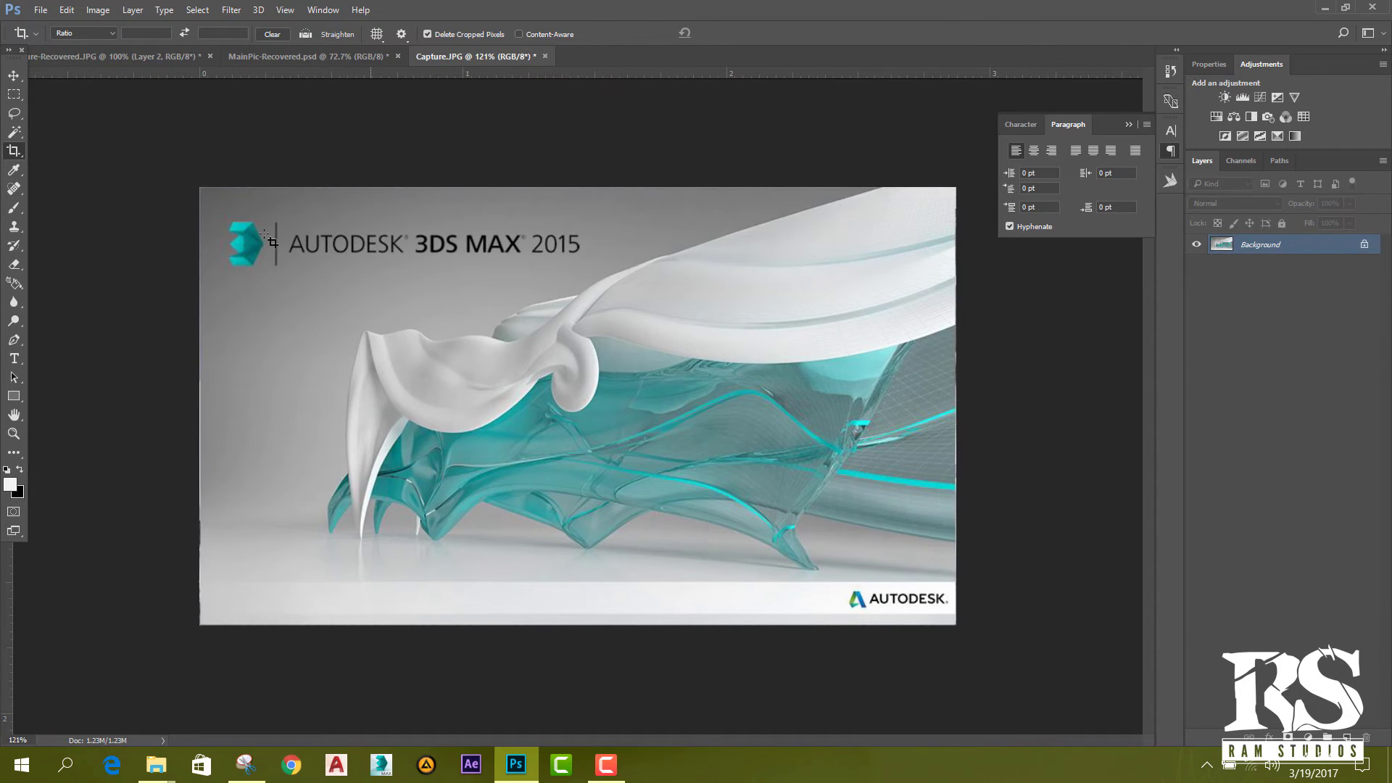
- Drag the title, Layer 1 and Layer 2 from the car splash into Capture.JPG
left_click(116, 56)
scroll(625, 344, "up", 1)
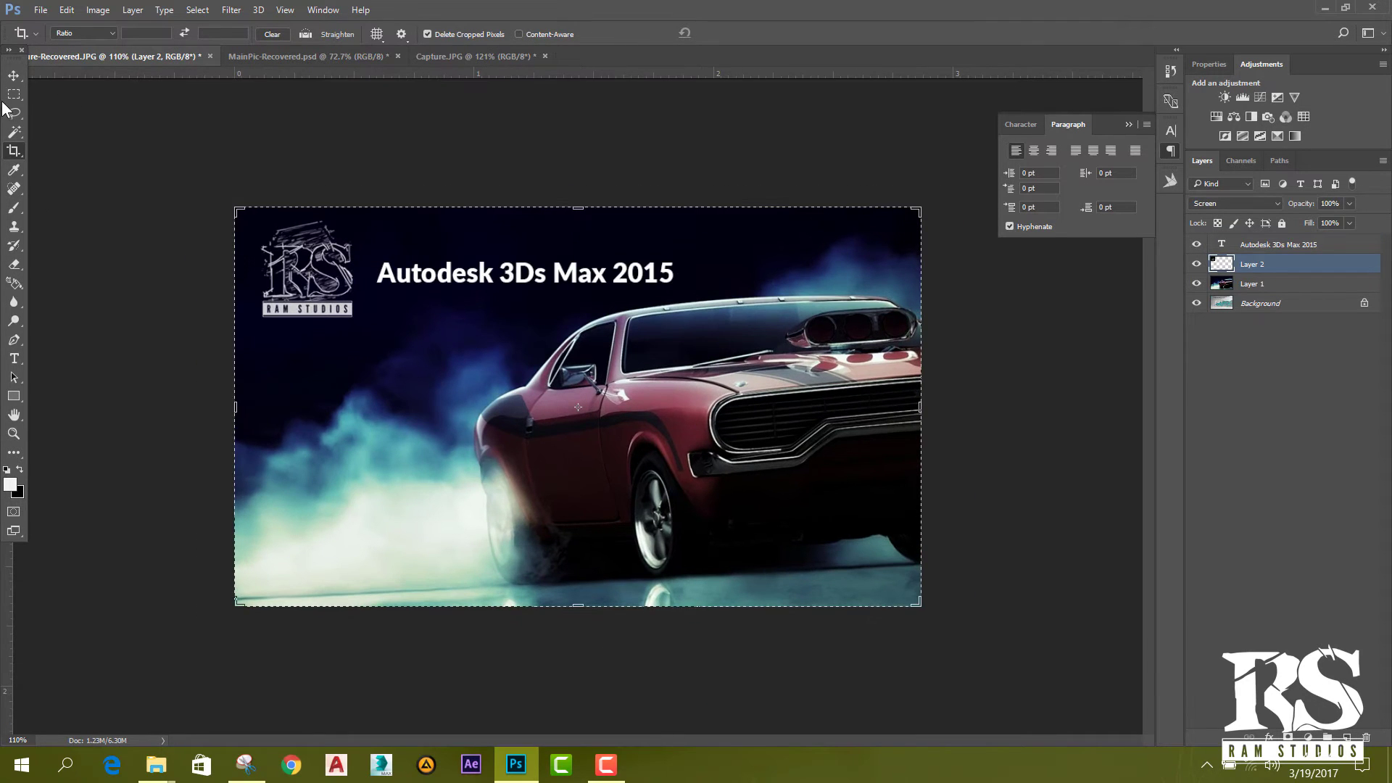
left_click(14, 75)
scroll(461, 335, "up", 2)
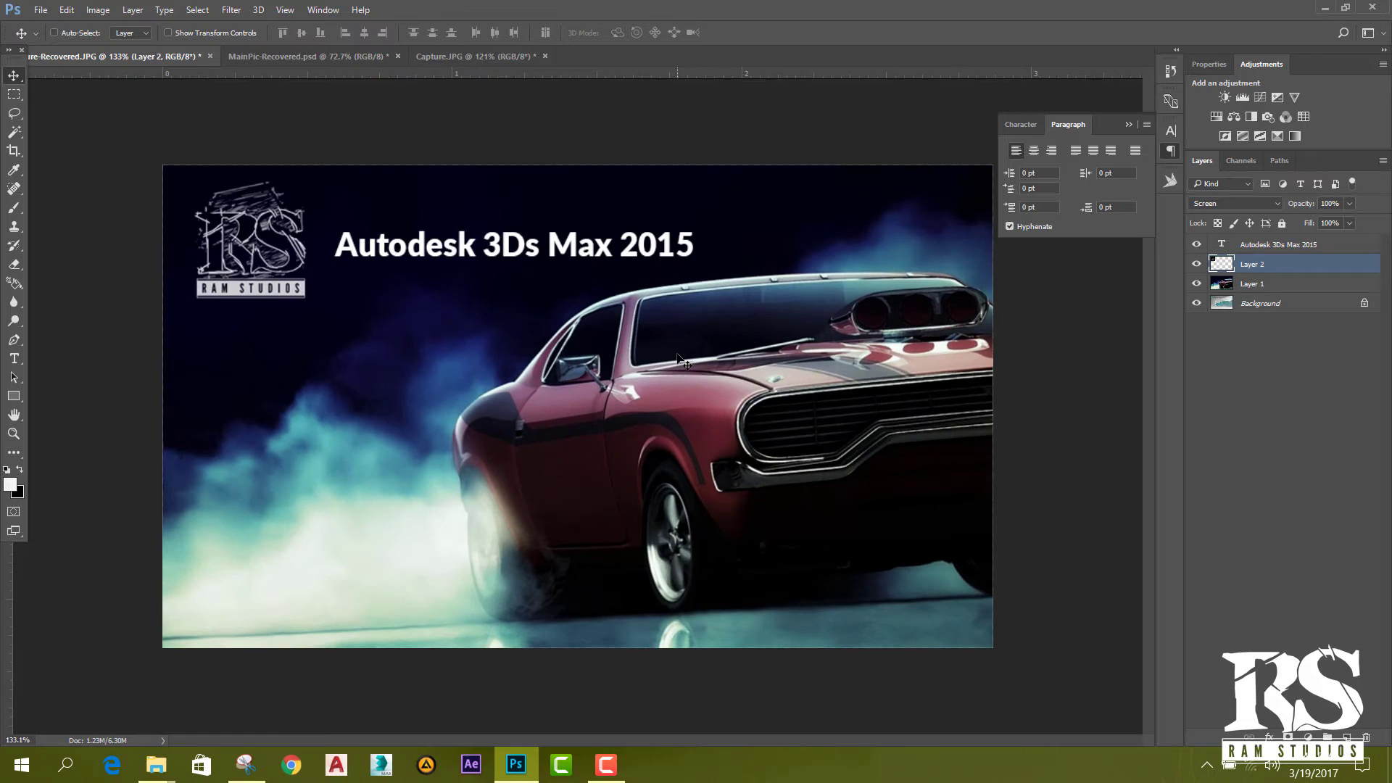
left_click(1124, 126)
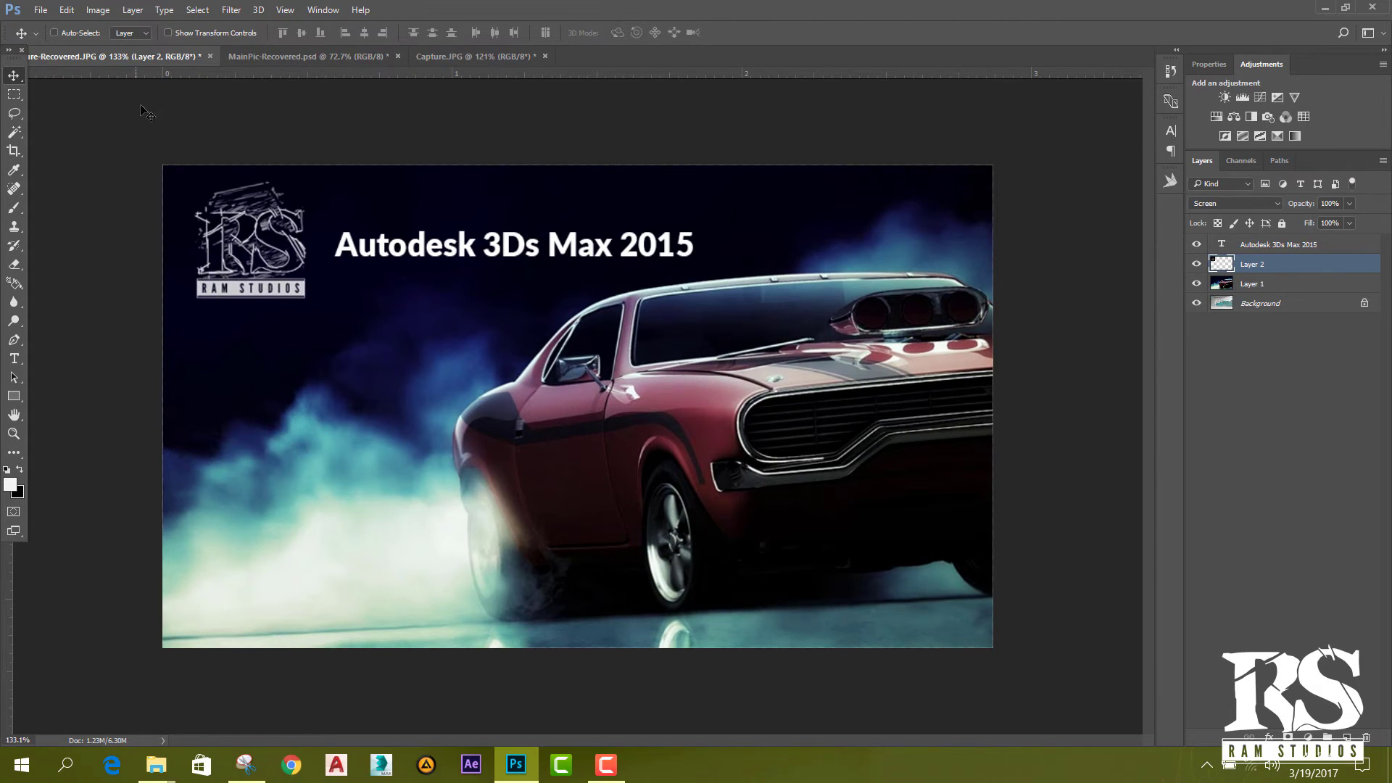
scroll(478, 337, "up", 1)
scroll(478, 338, "down", 1)
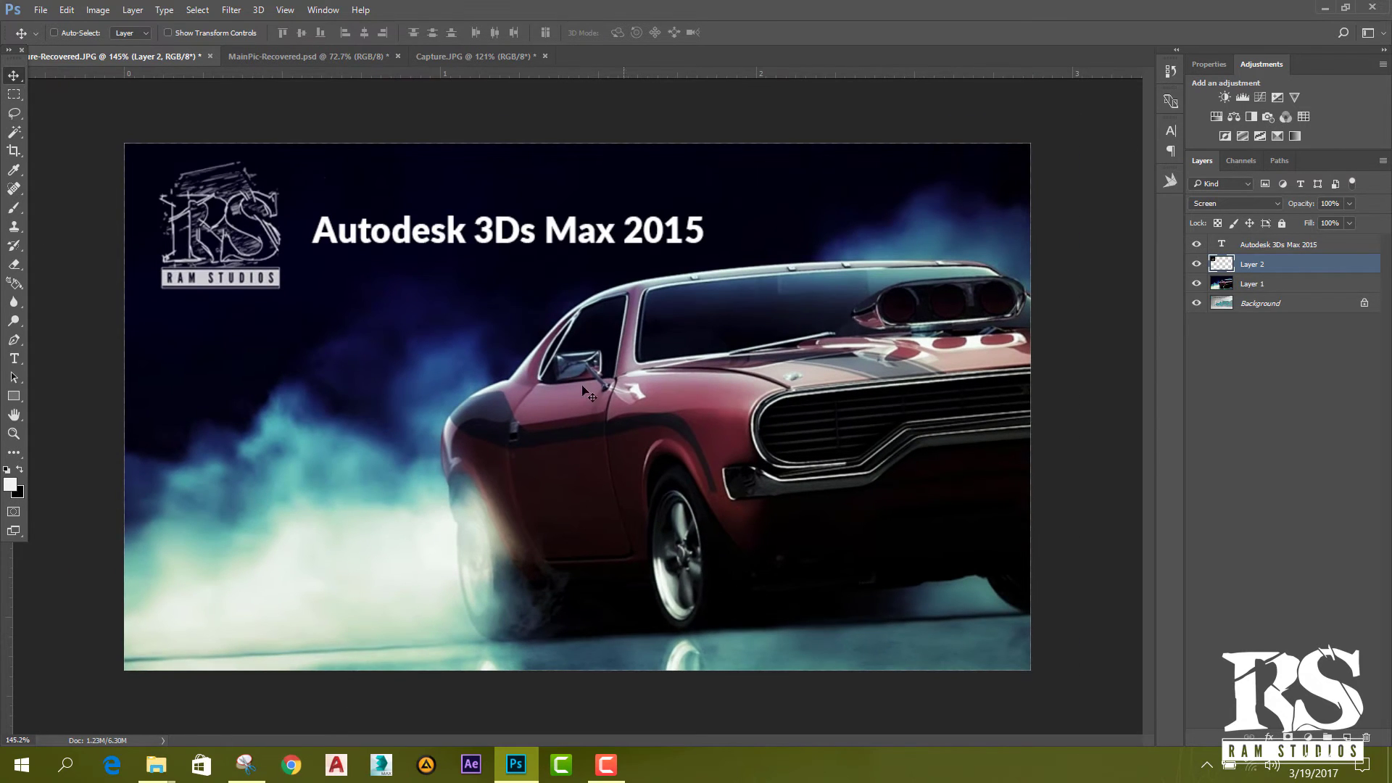
left_click(1253, 284, "shift")
left_click(1262, 245, "shift")
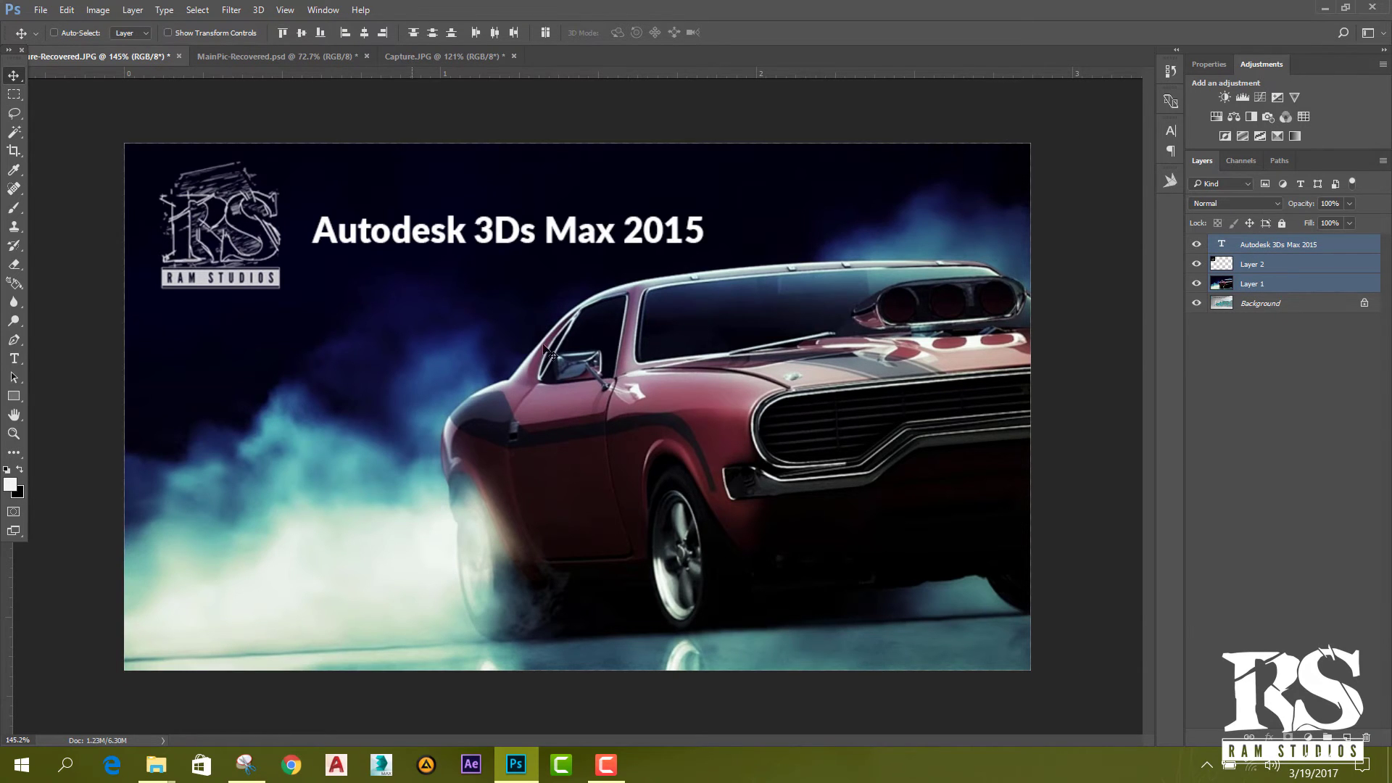
left_click_drag(549, 350, 522, 384)
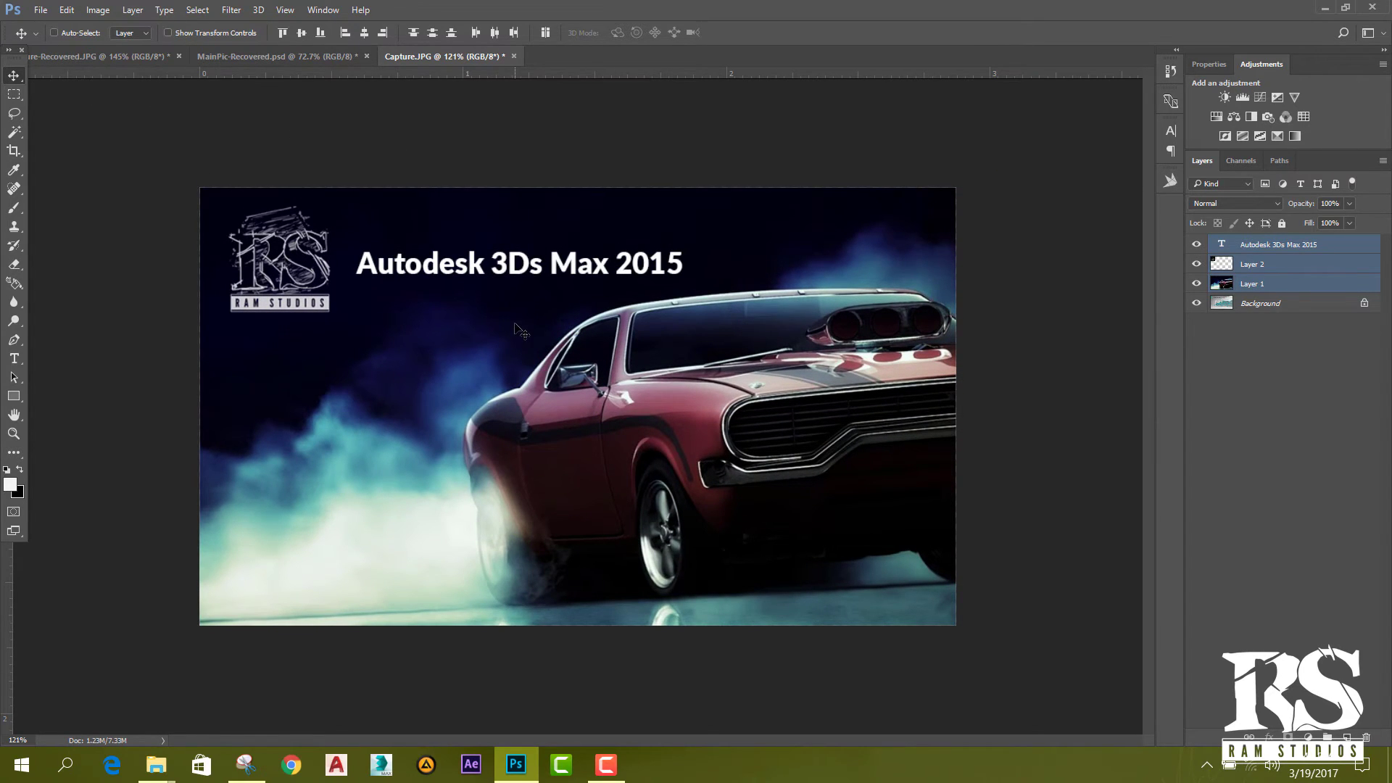
scroll(512, 346, "up", 1)
- Save the image as BMP format named splash.bmp on the Desktop
left_click(44, 12)
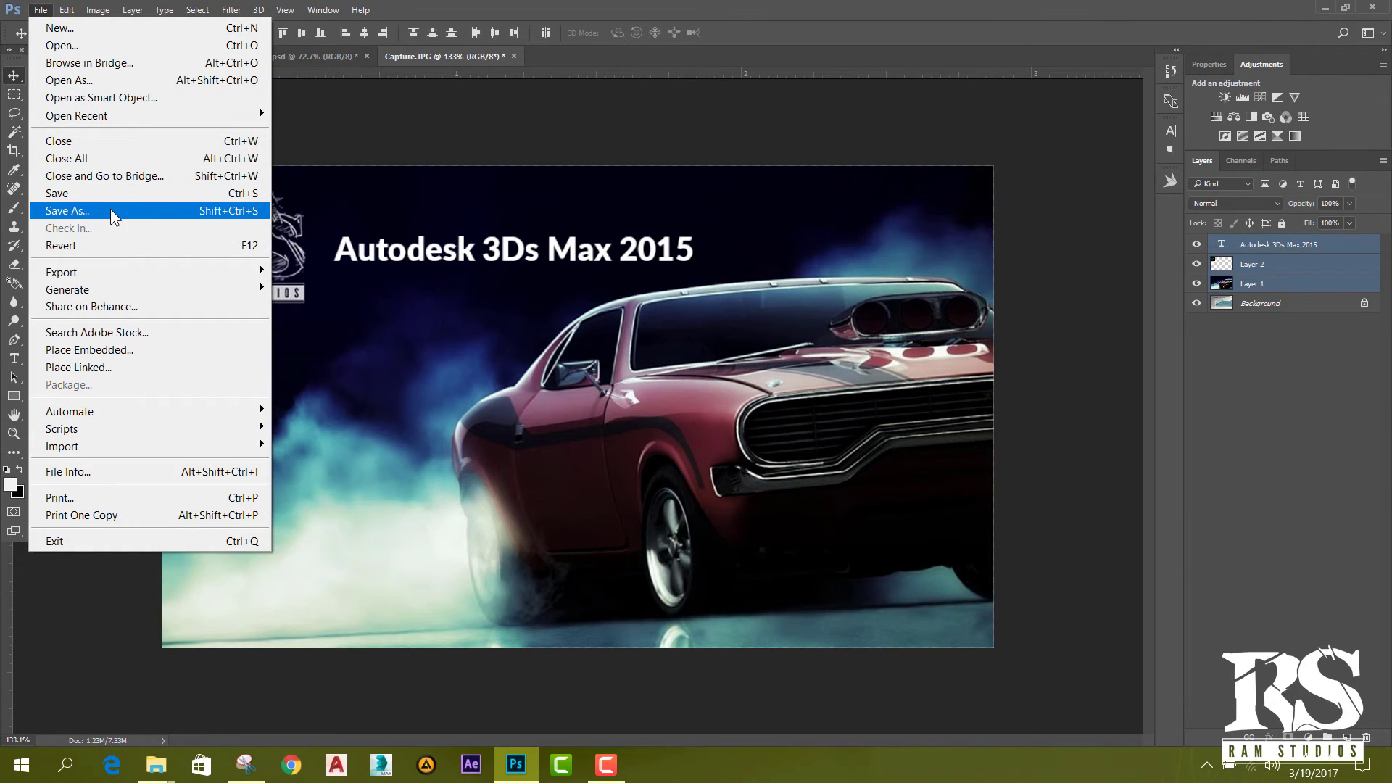
left_click(111, 210)
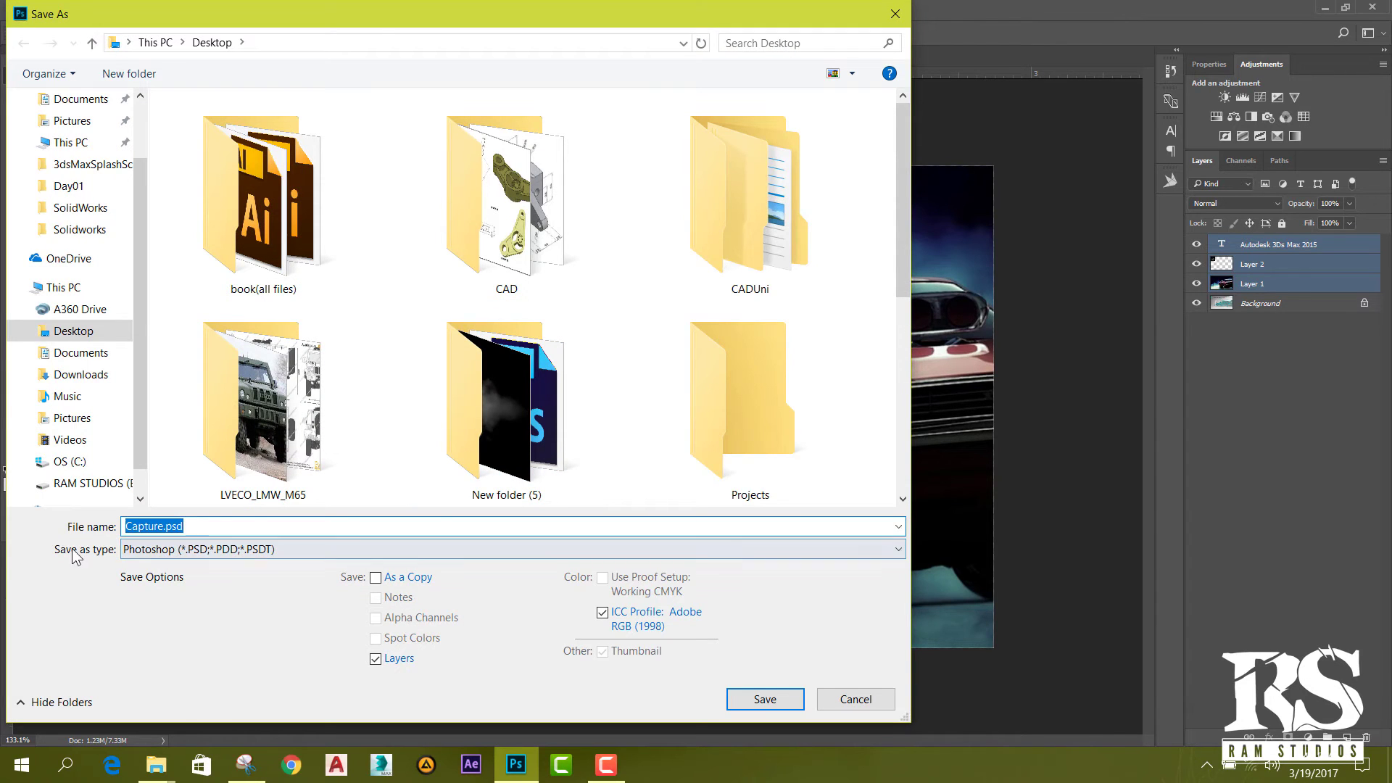
left_click(185, 553)
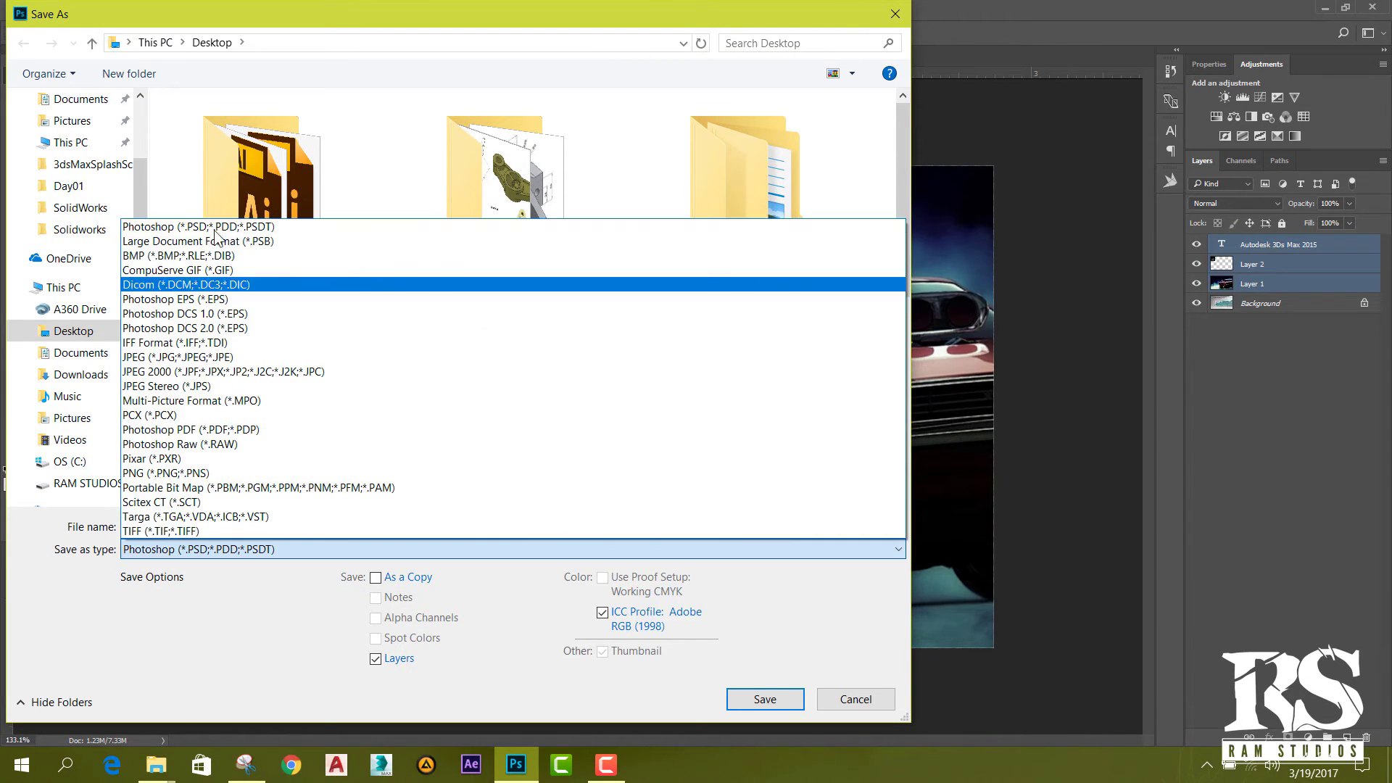
left_click(175, 258)
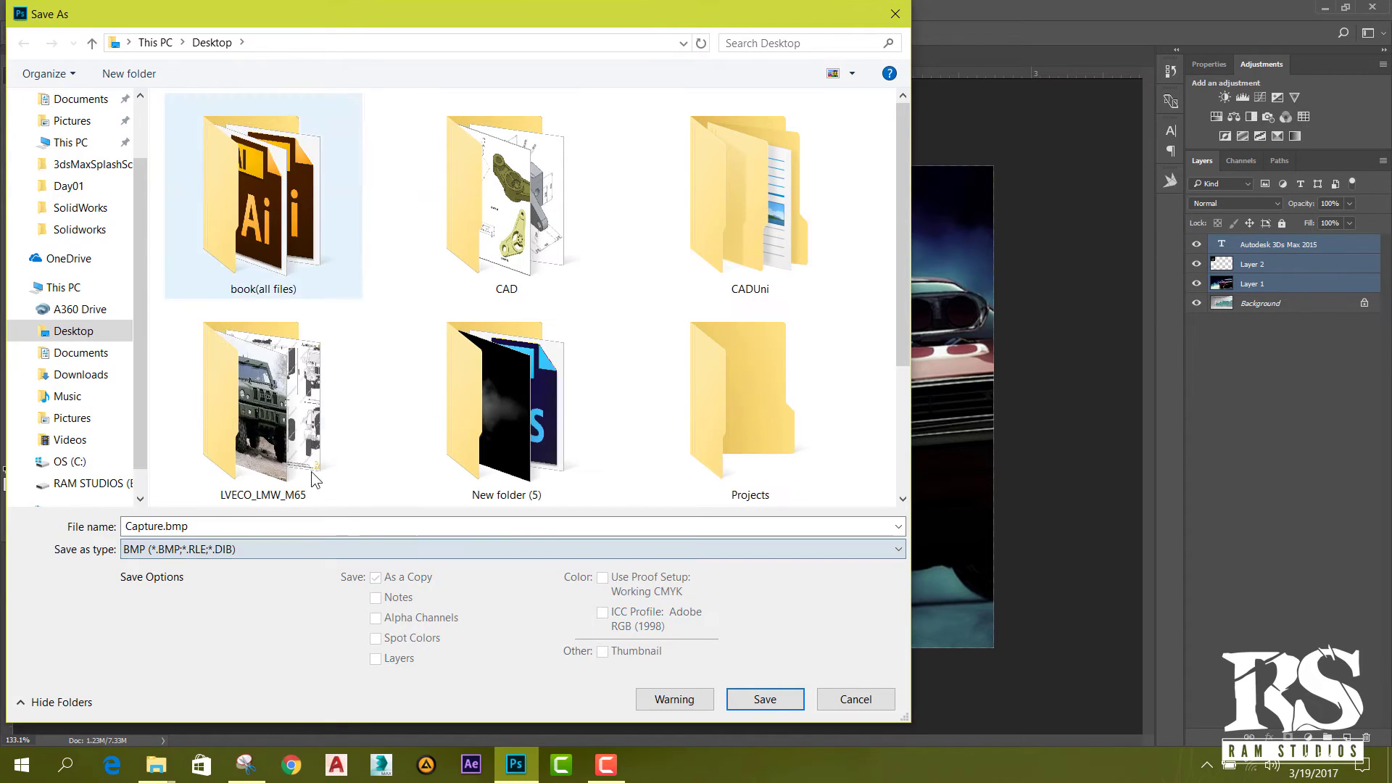
left_click(158, 530)
double_click(152, 528)
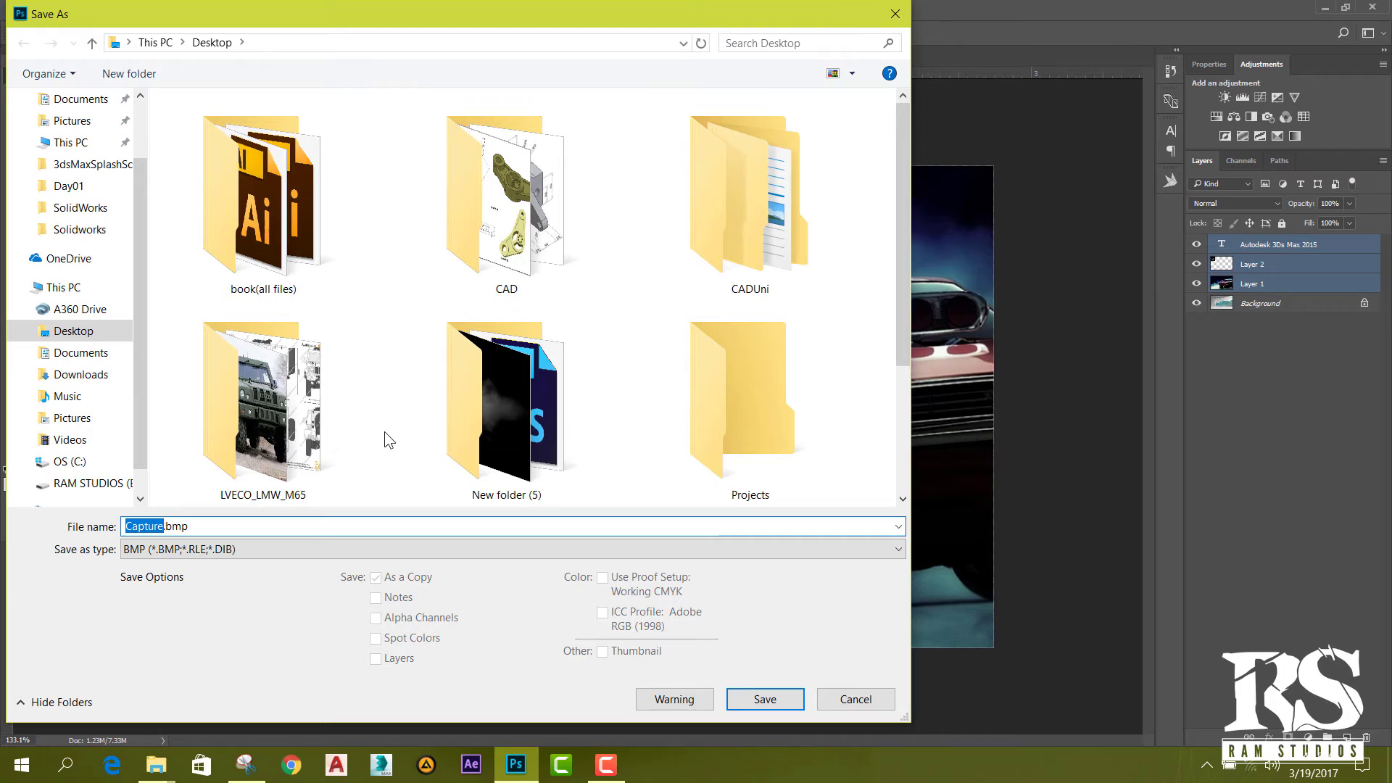
type("splash")
left_click(759, 698)
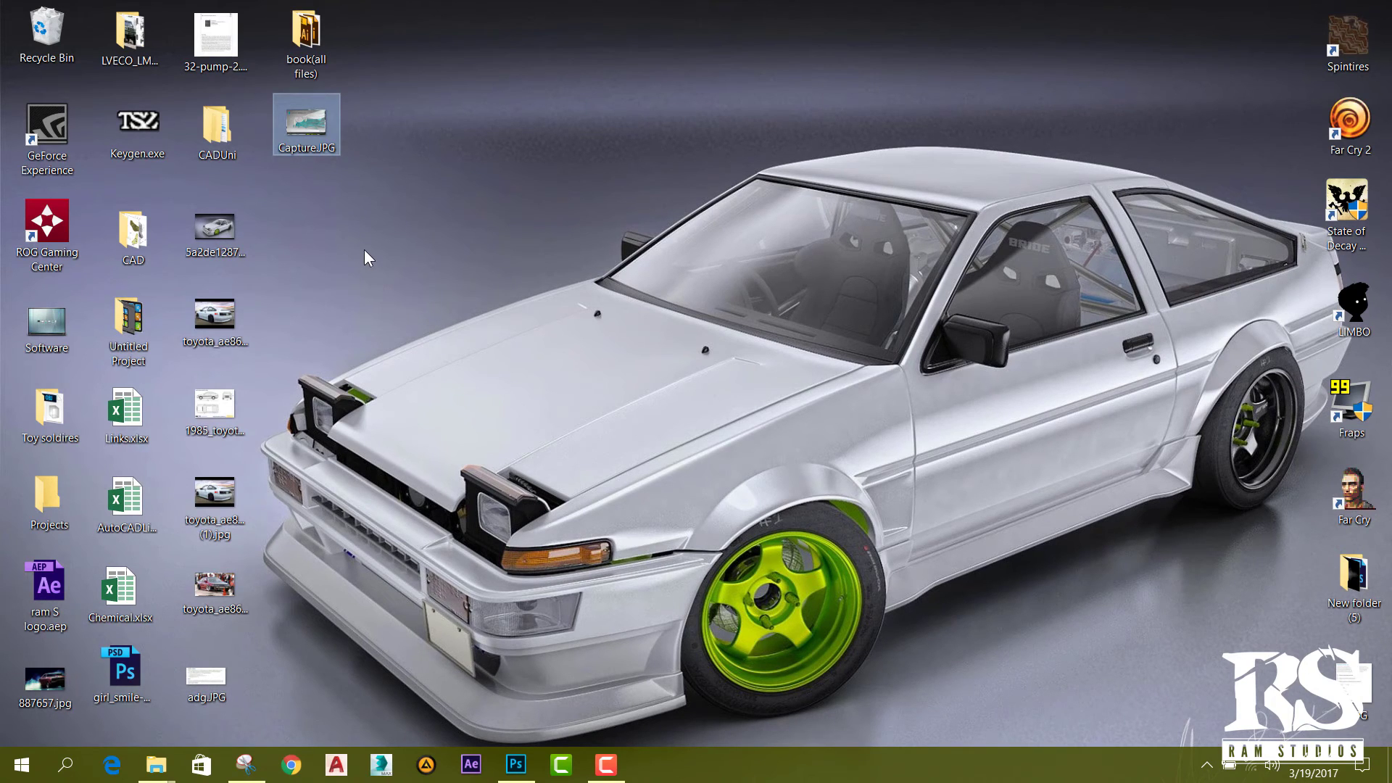
- Accept the Windows 24 Bit BMP options to finish saving splash.bmp
left_click(532, 558)
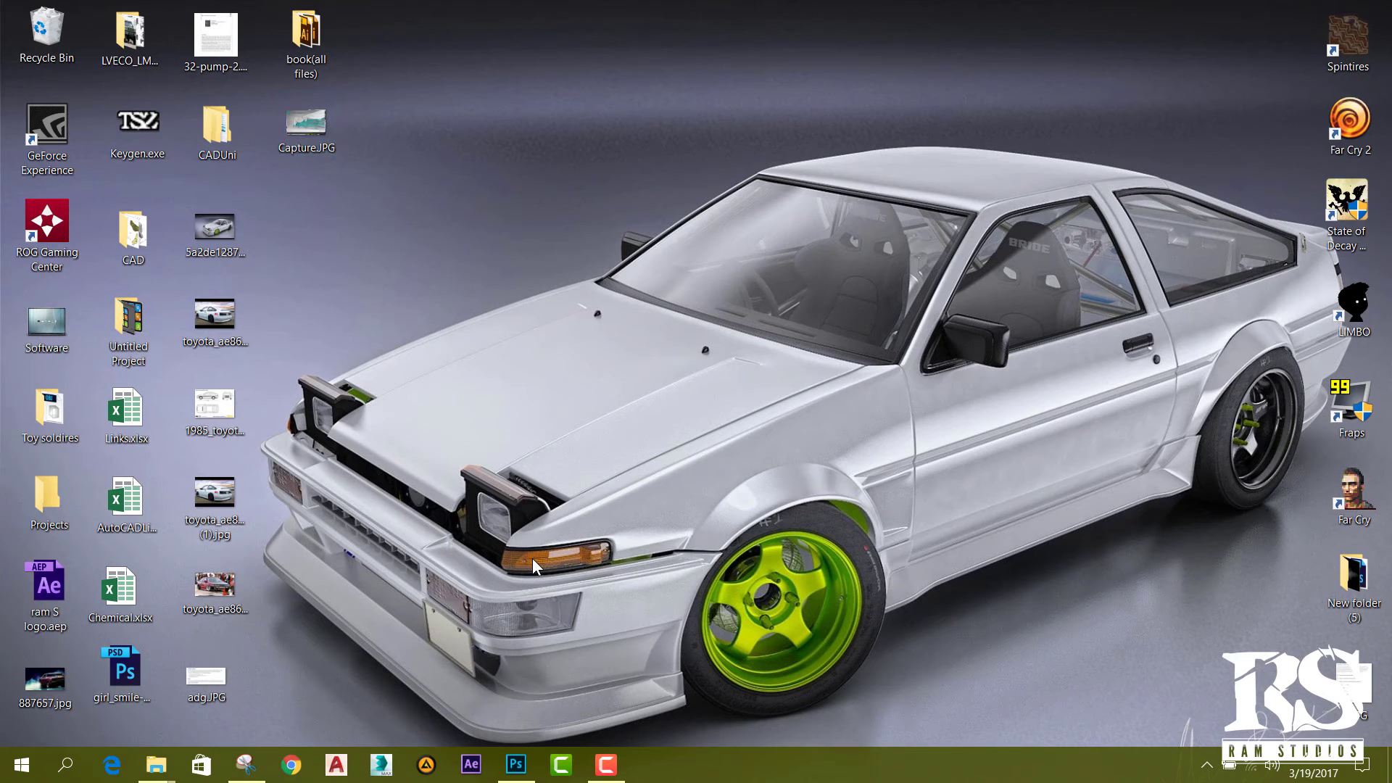
left_click(516, 765)
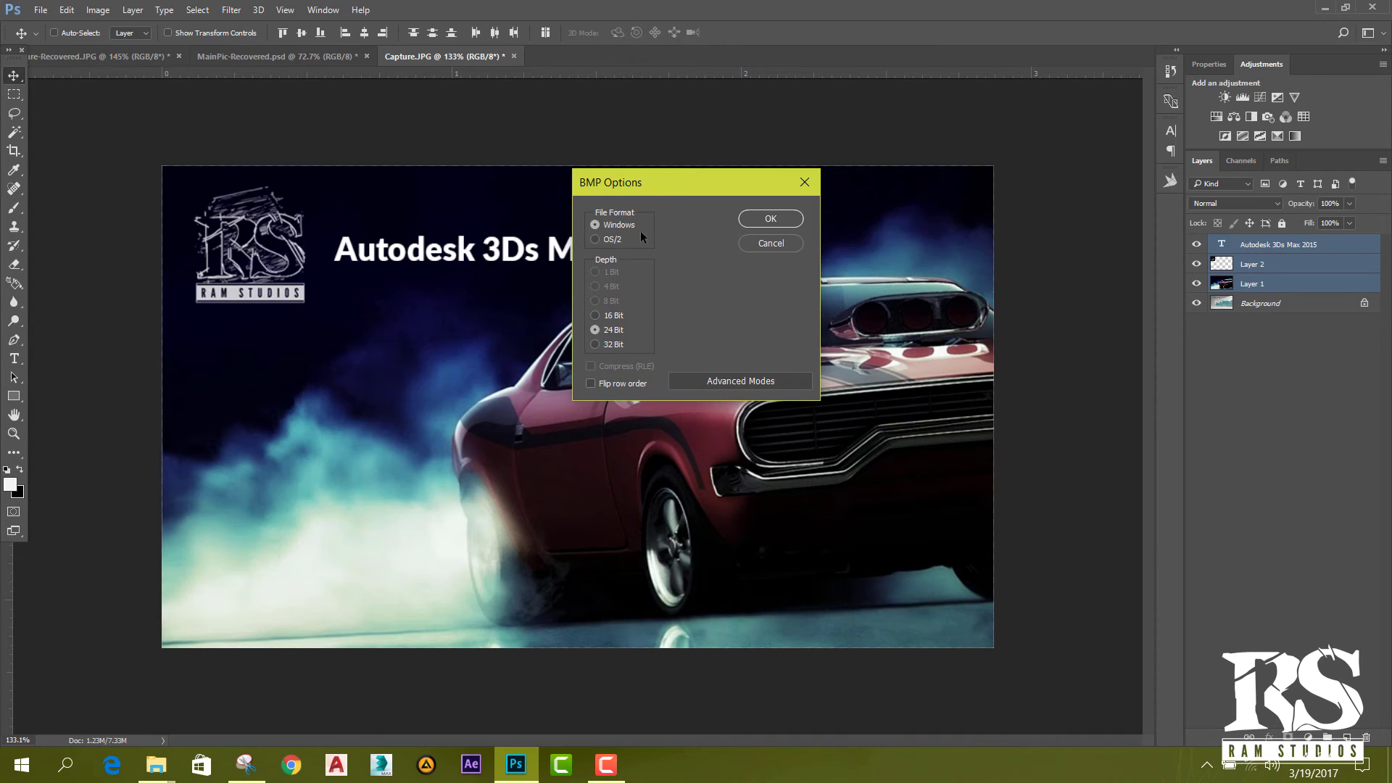
left_click(770, 219)
left_click(1389, 765)
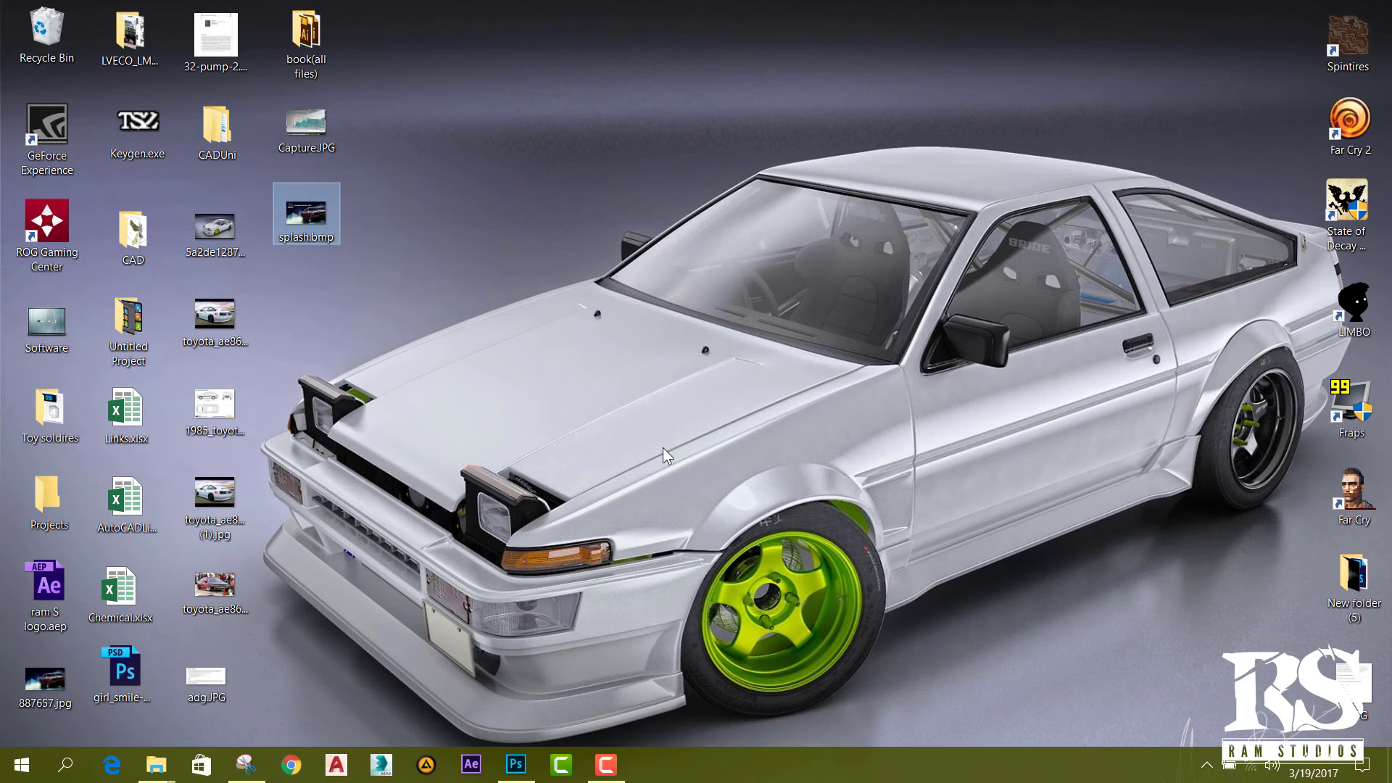
- Paste splash.bmp into Program Files\Autodesk\3ds Max 2015, granting administrator permission
left_click(157, 765)
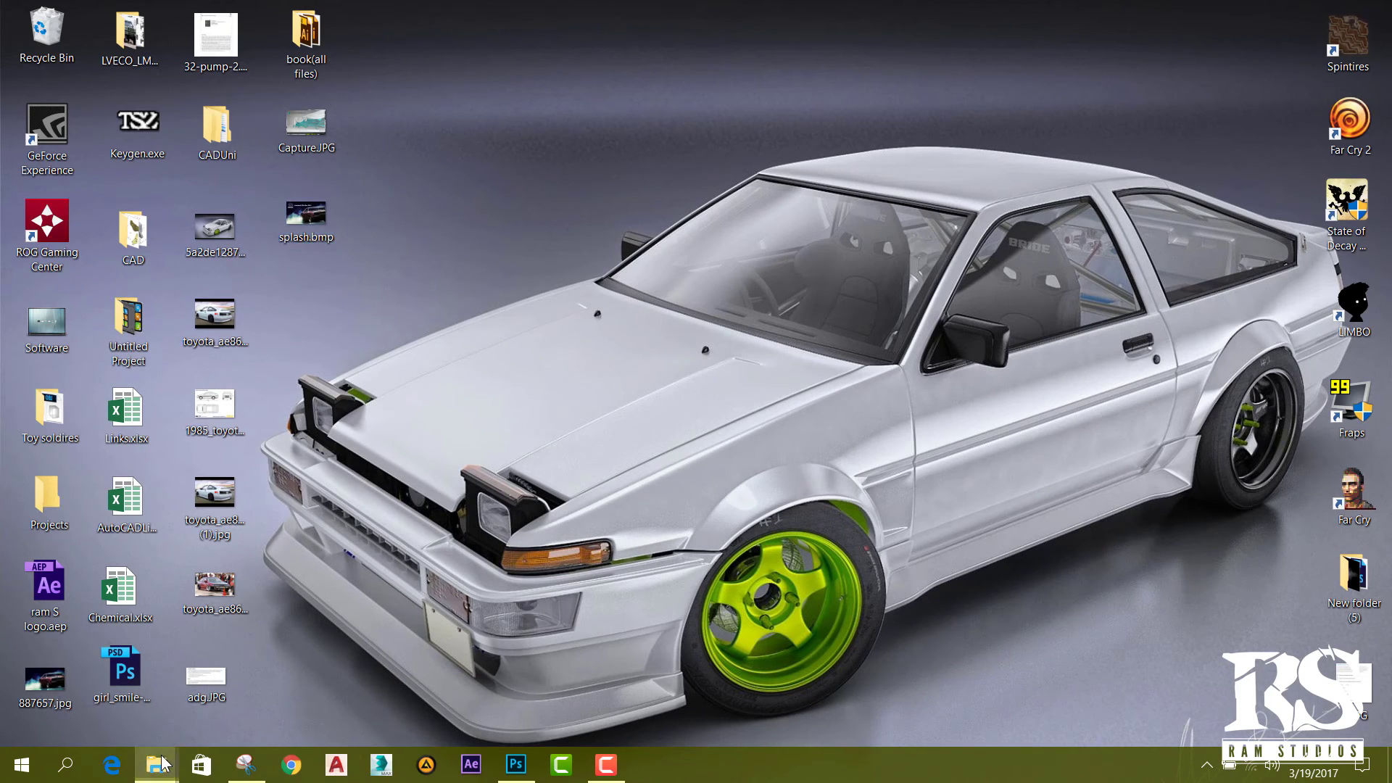
left_click(131, 691)
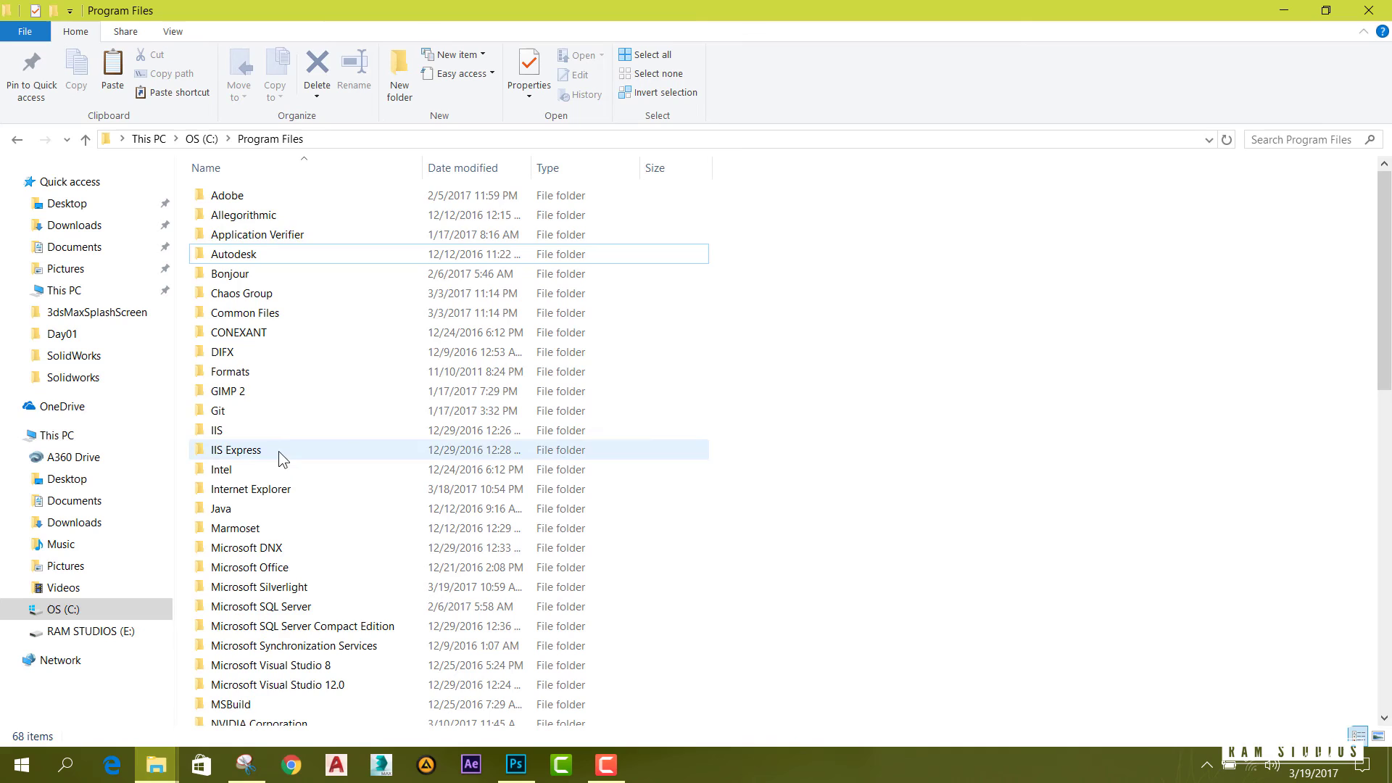
double_click(237, 253)
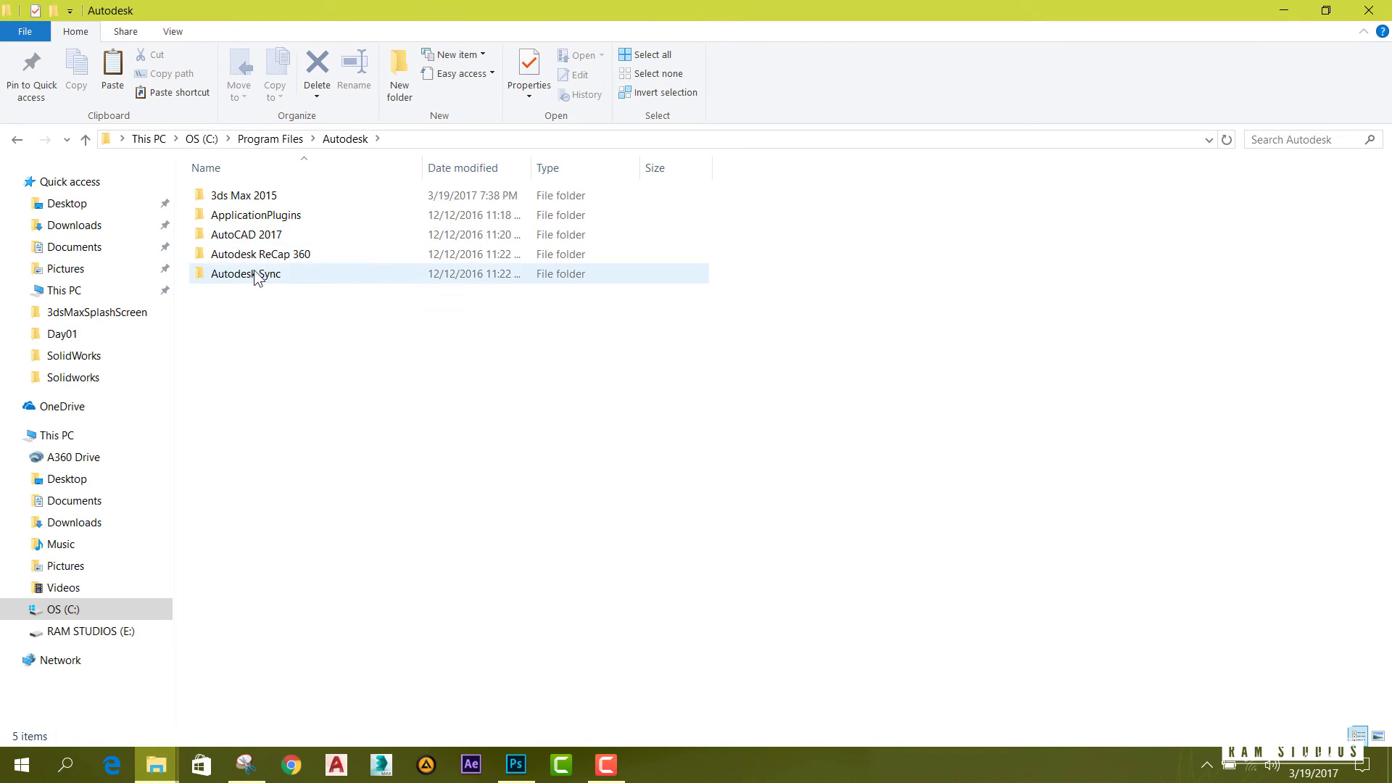
double_click(260, 197)
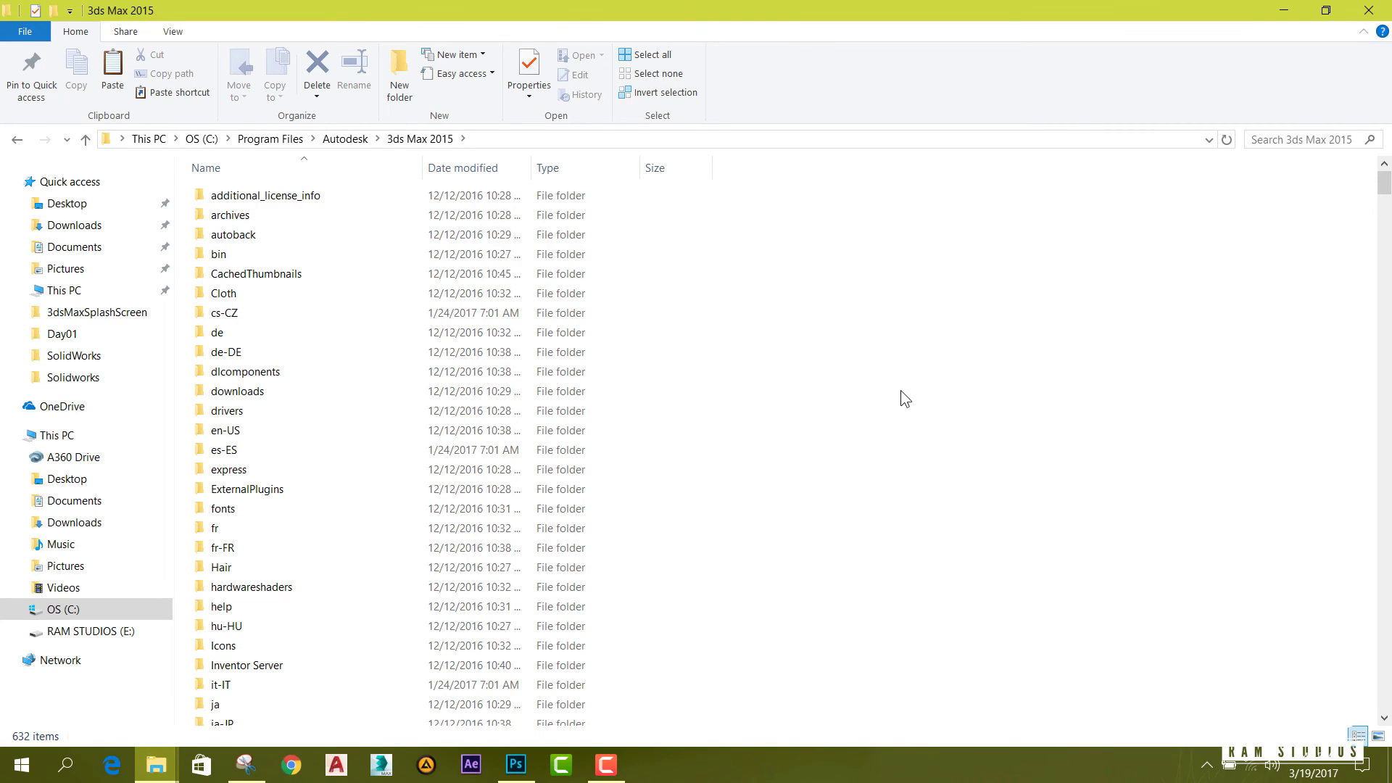
key("ctrl+v")
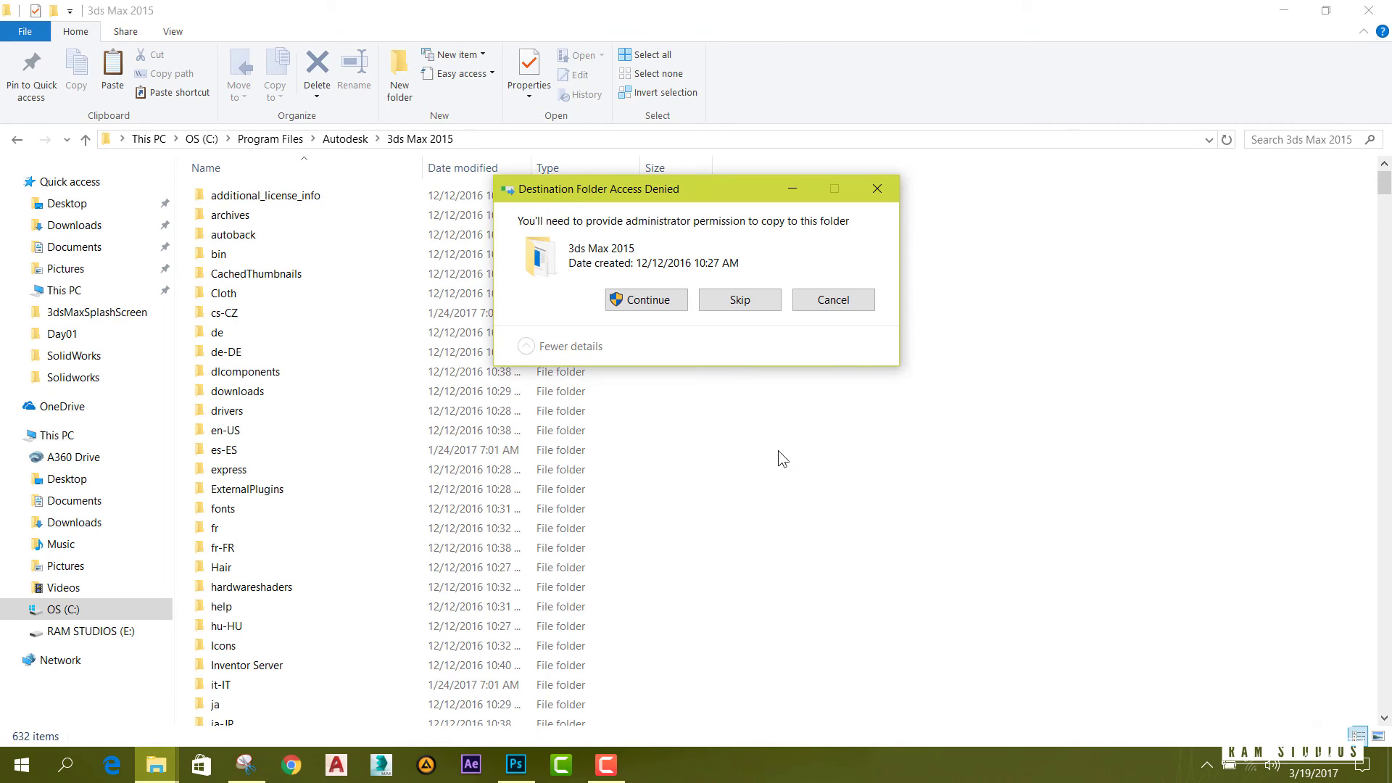
left_click(650, 306)
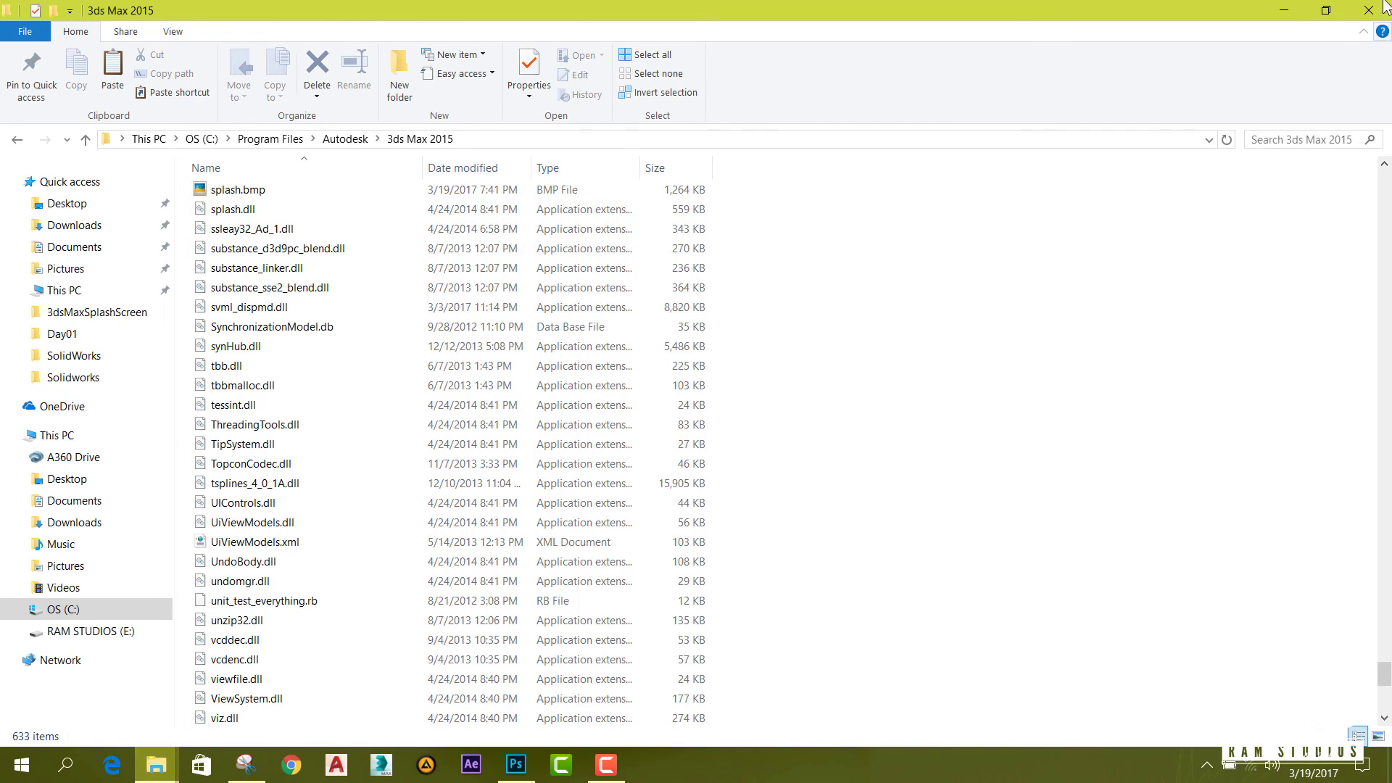
key("super+d")
- Launch 3ds Max 2015 from the taskbar to show the new car splash
left_click(381, 765)
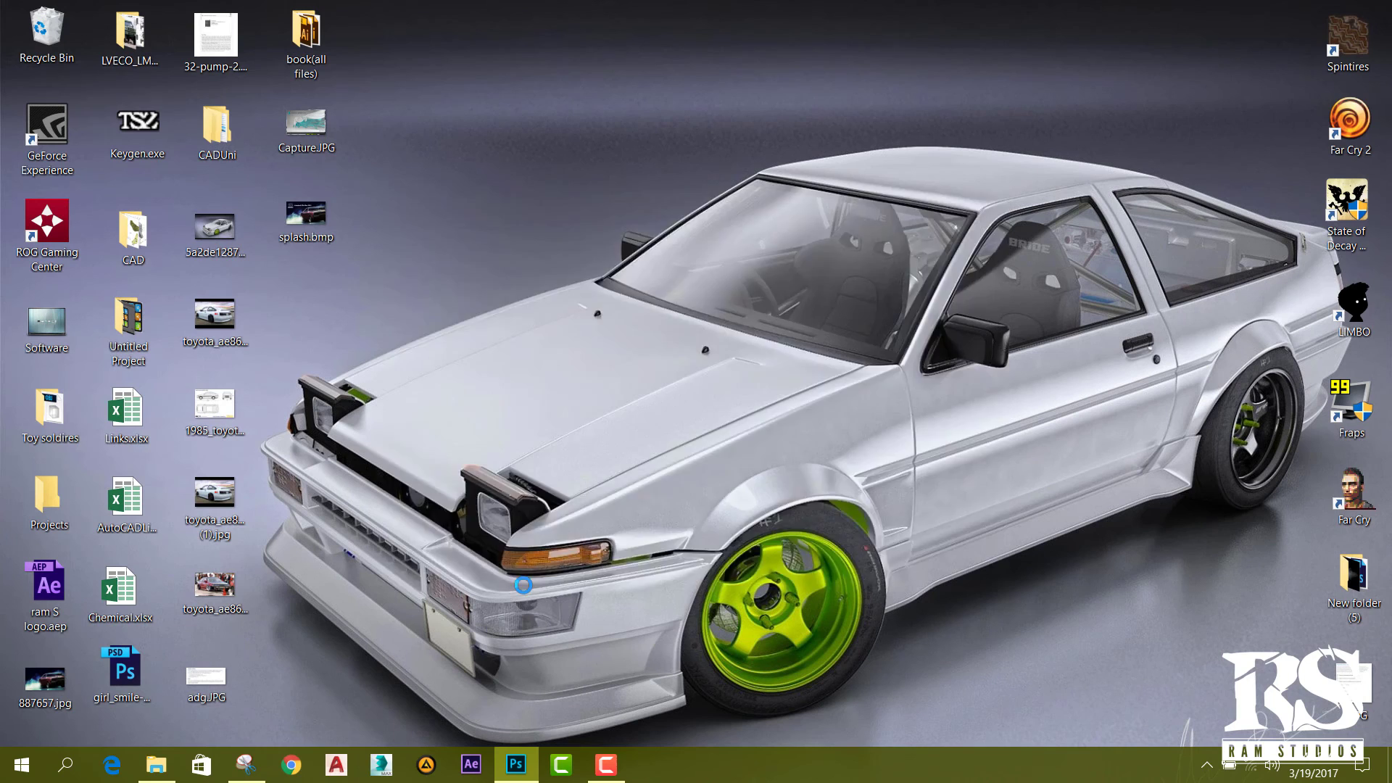